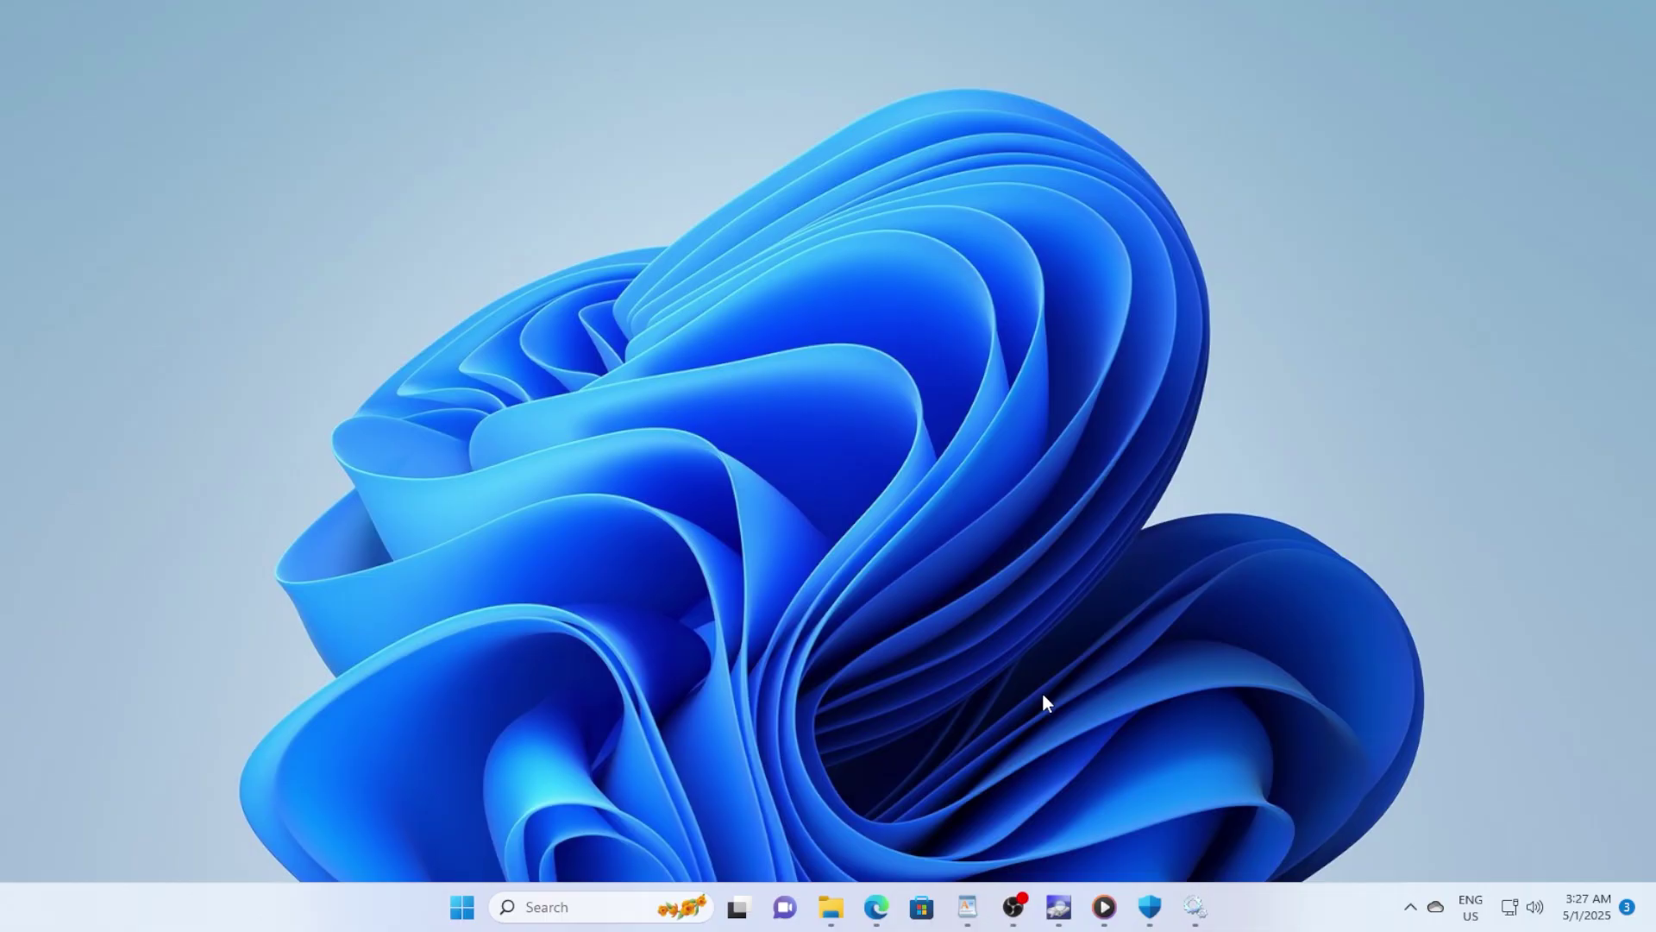
- Refresh the desktop, check quick settings, and close the Settings window
right_click(650, 501)
click(769, 293)
click(1515, 907)
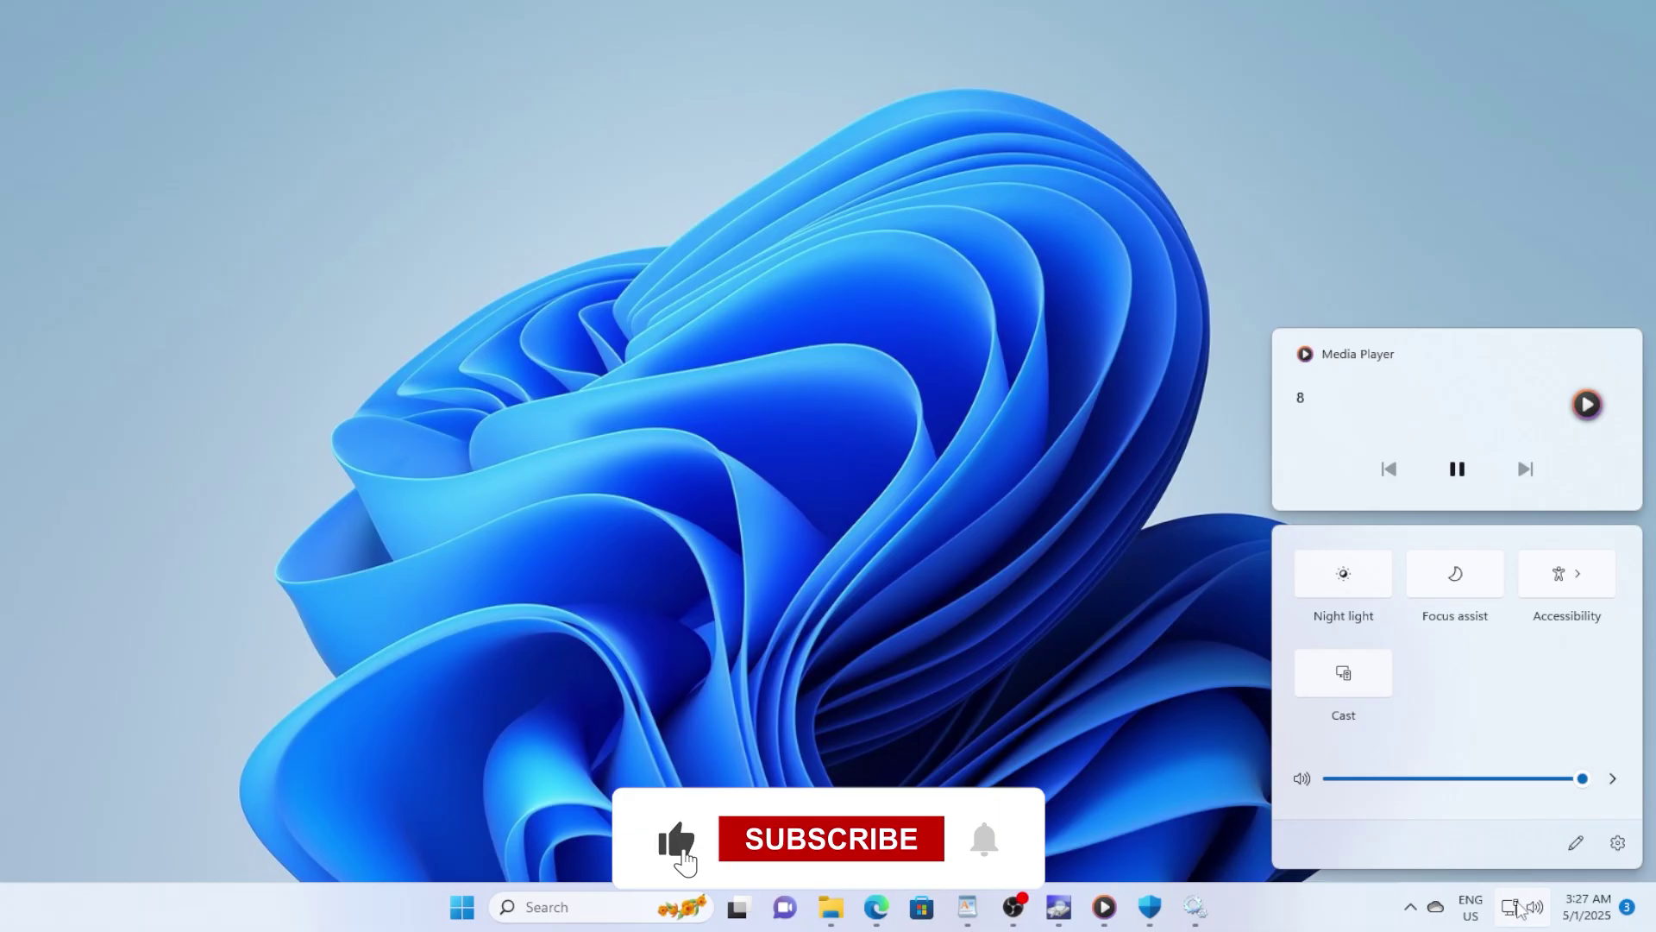
click(1516, 906)
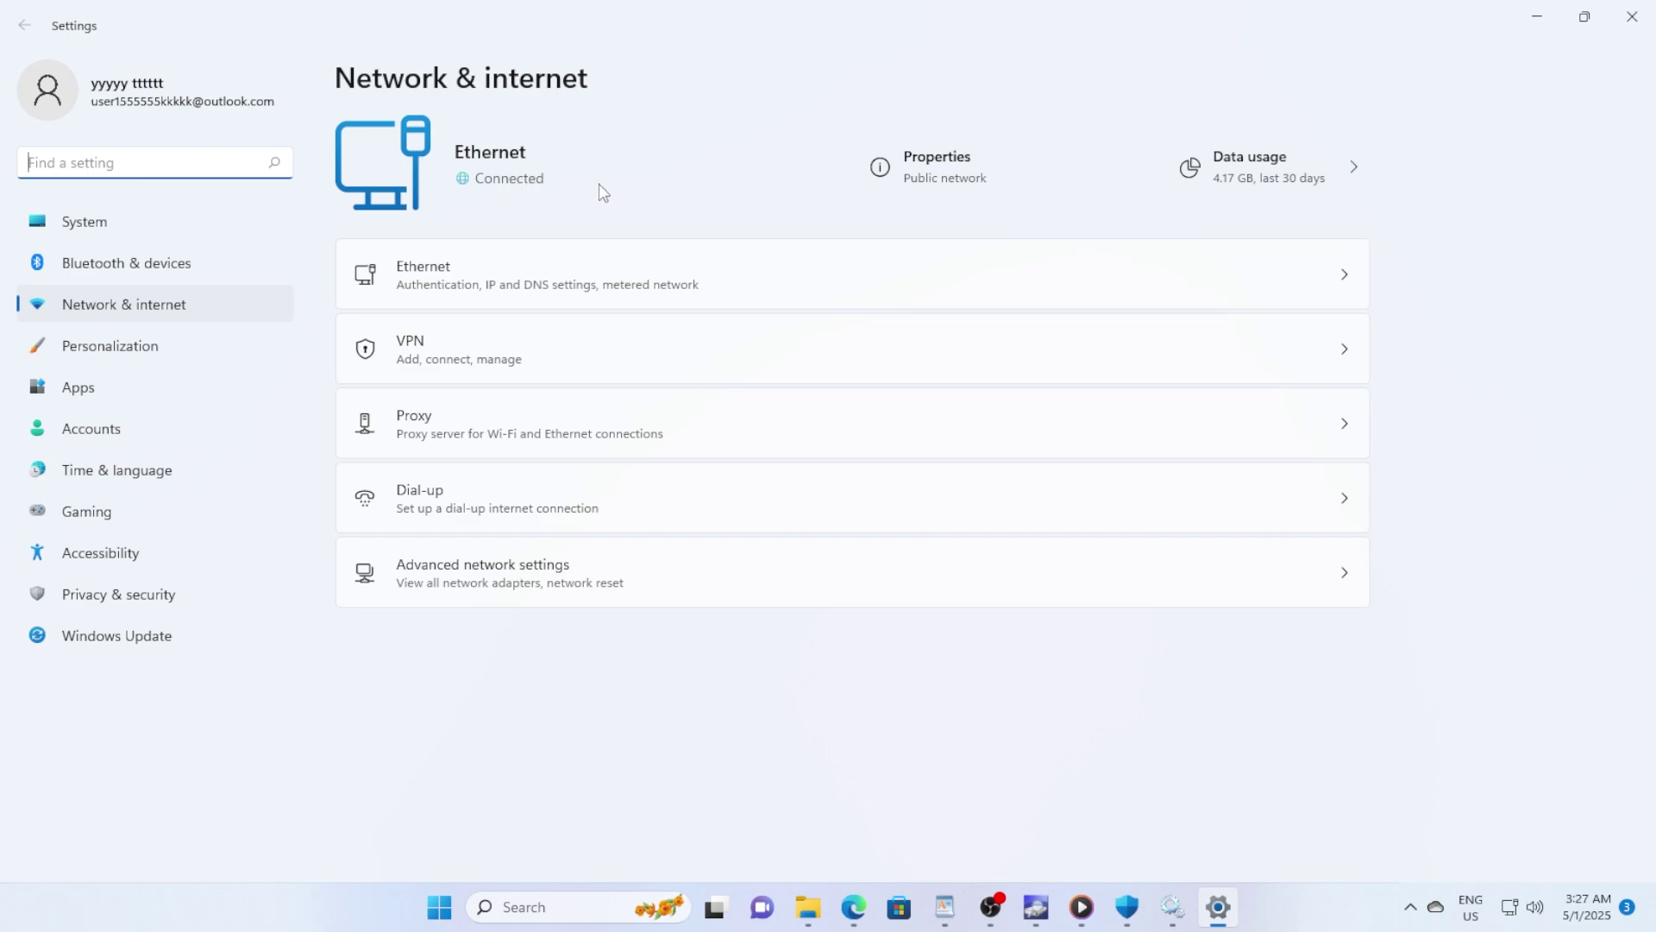
click(1643, 14)
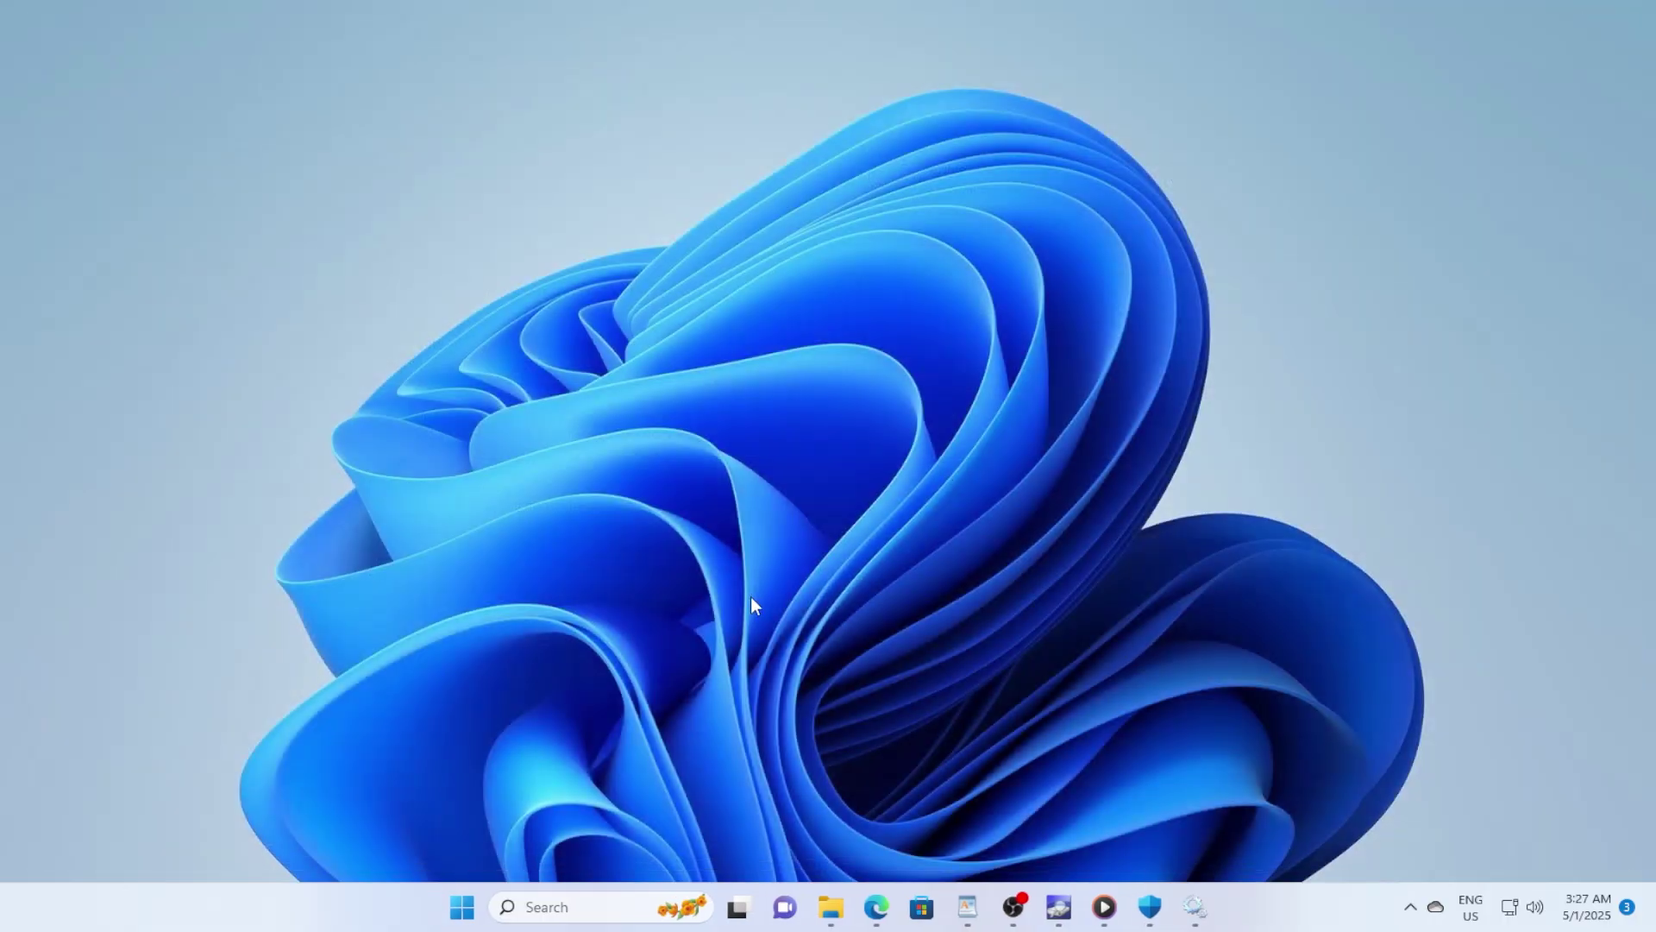
- Launch Windows Security from a Windows search for 'se'
key(super)
text(s)
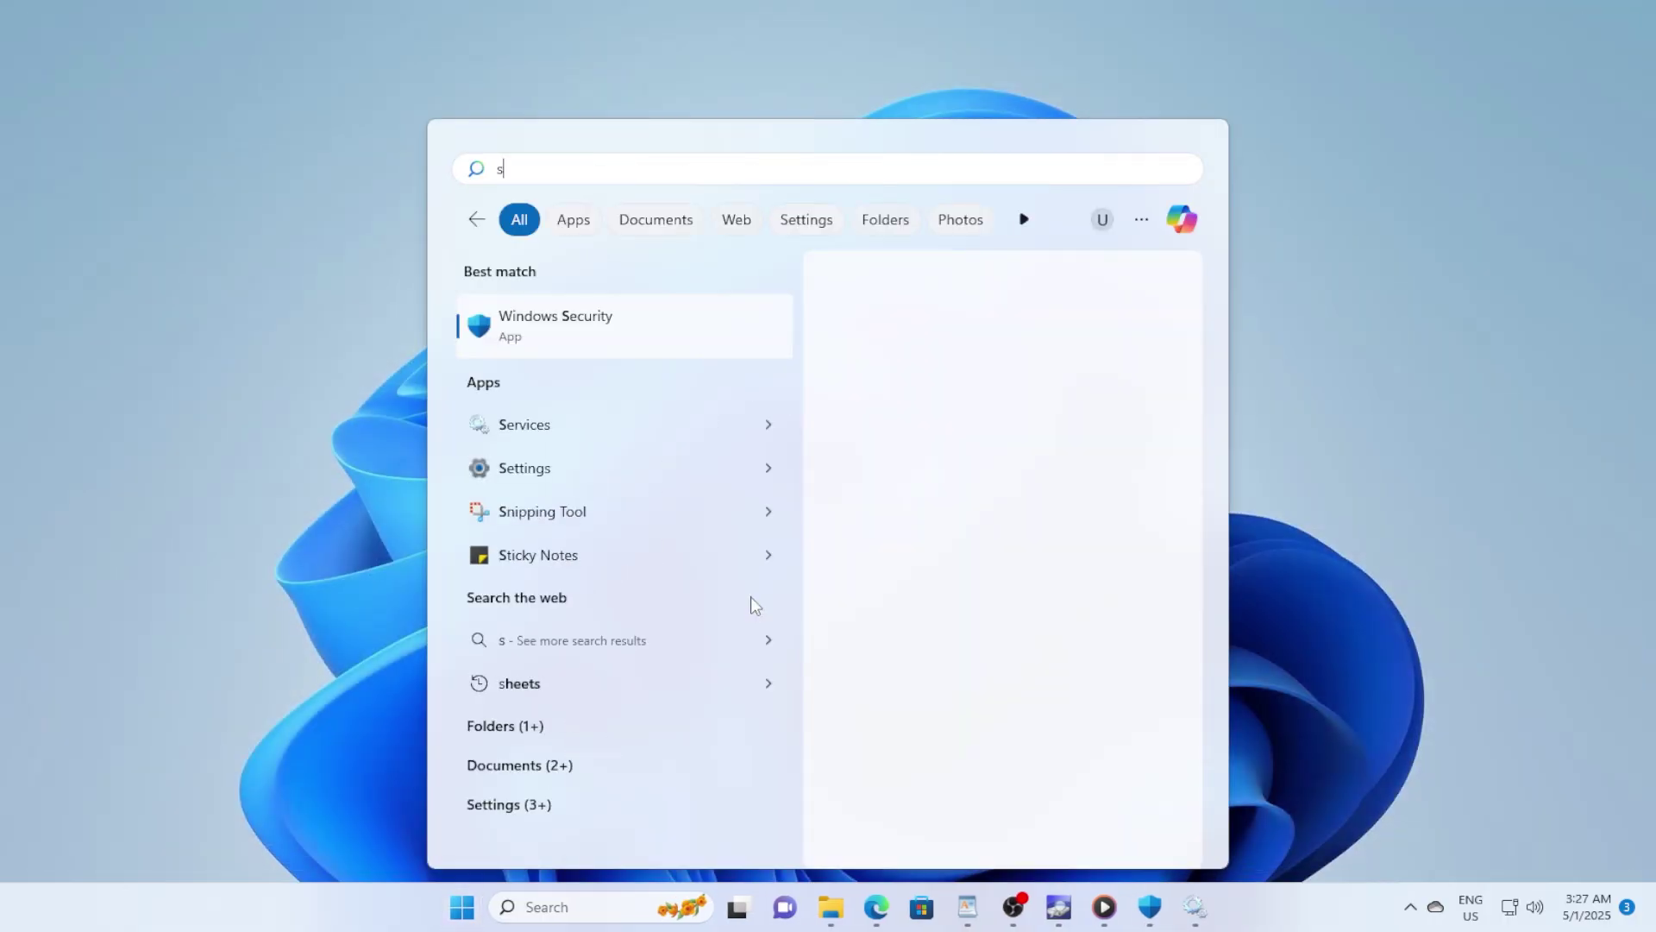
text(e)
click(687, 342)
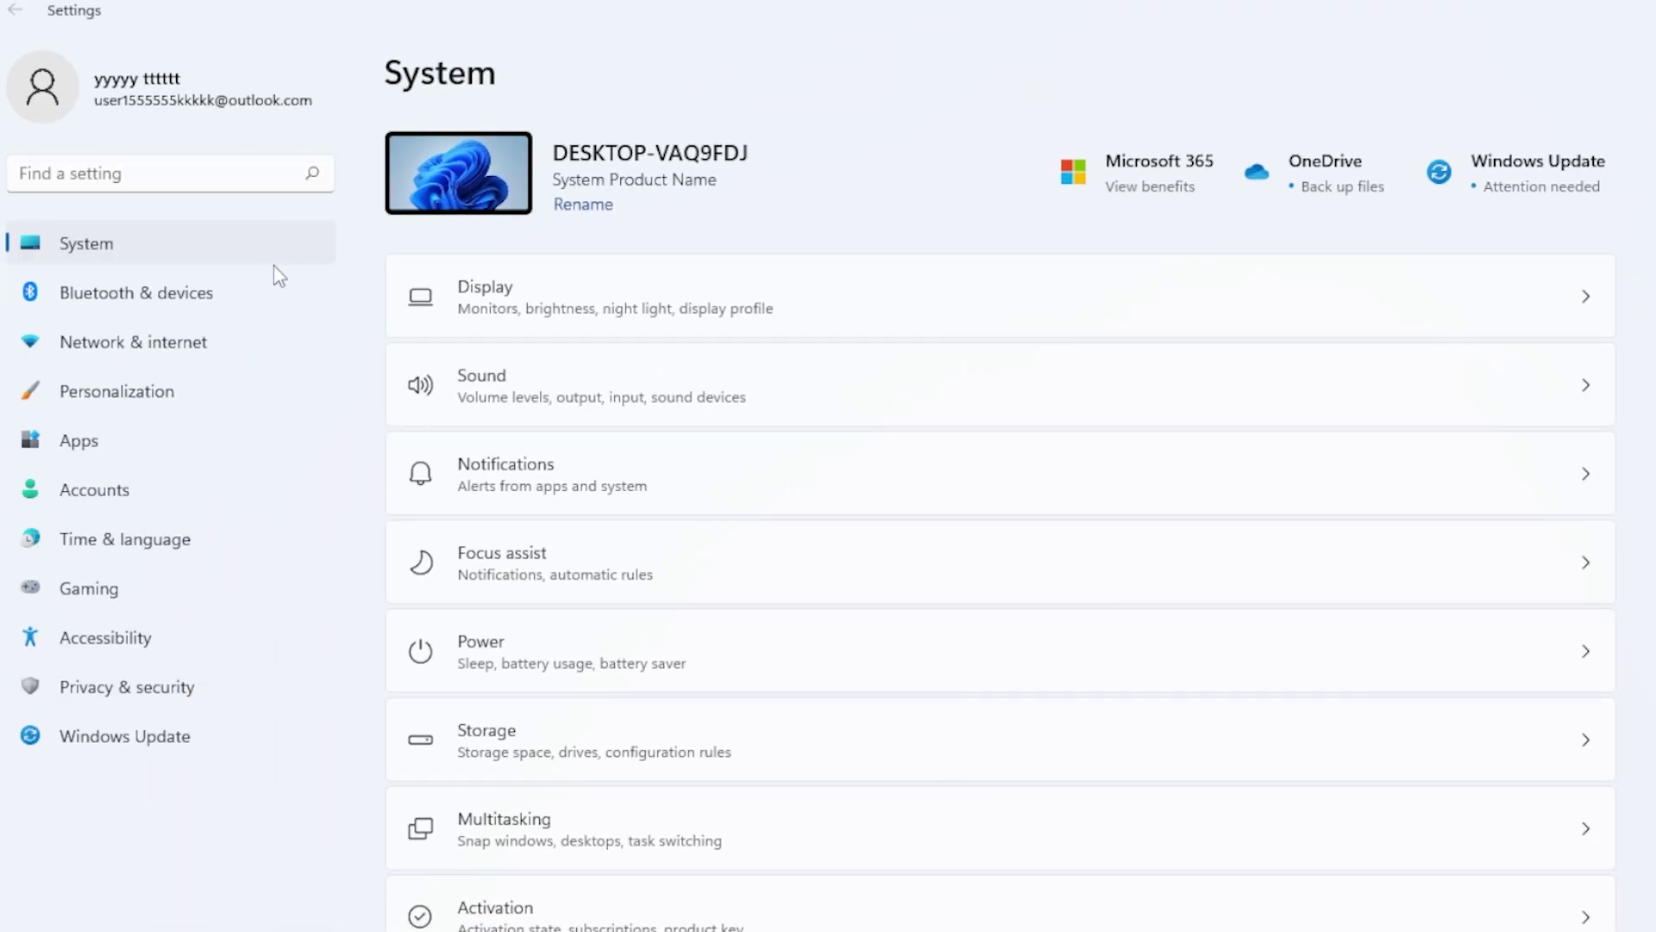
- Run the Windows Update troubleshooter from System > Troubleshoot > Other troubleshooters
scroll(458, 535, down, 5)
click(474, 627)
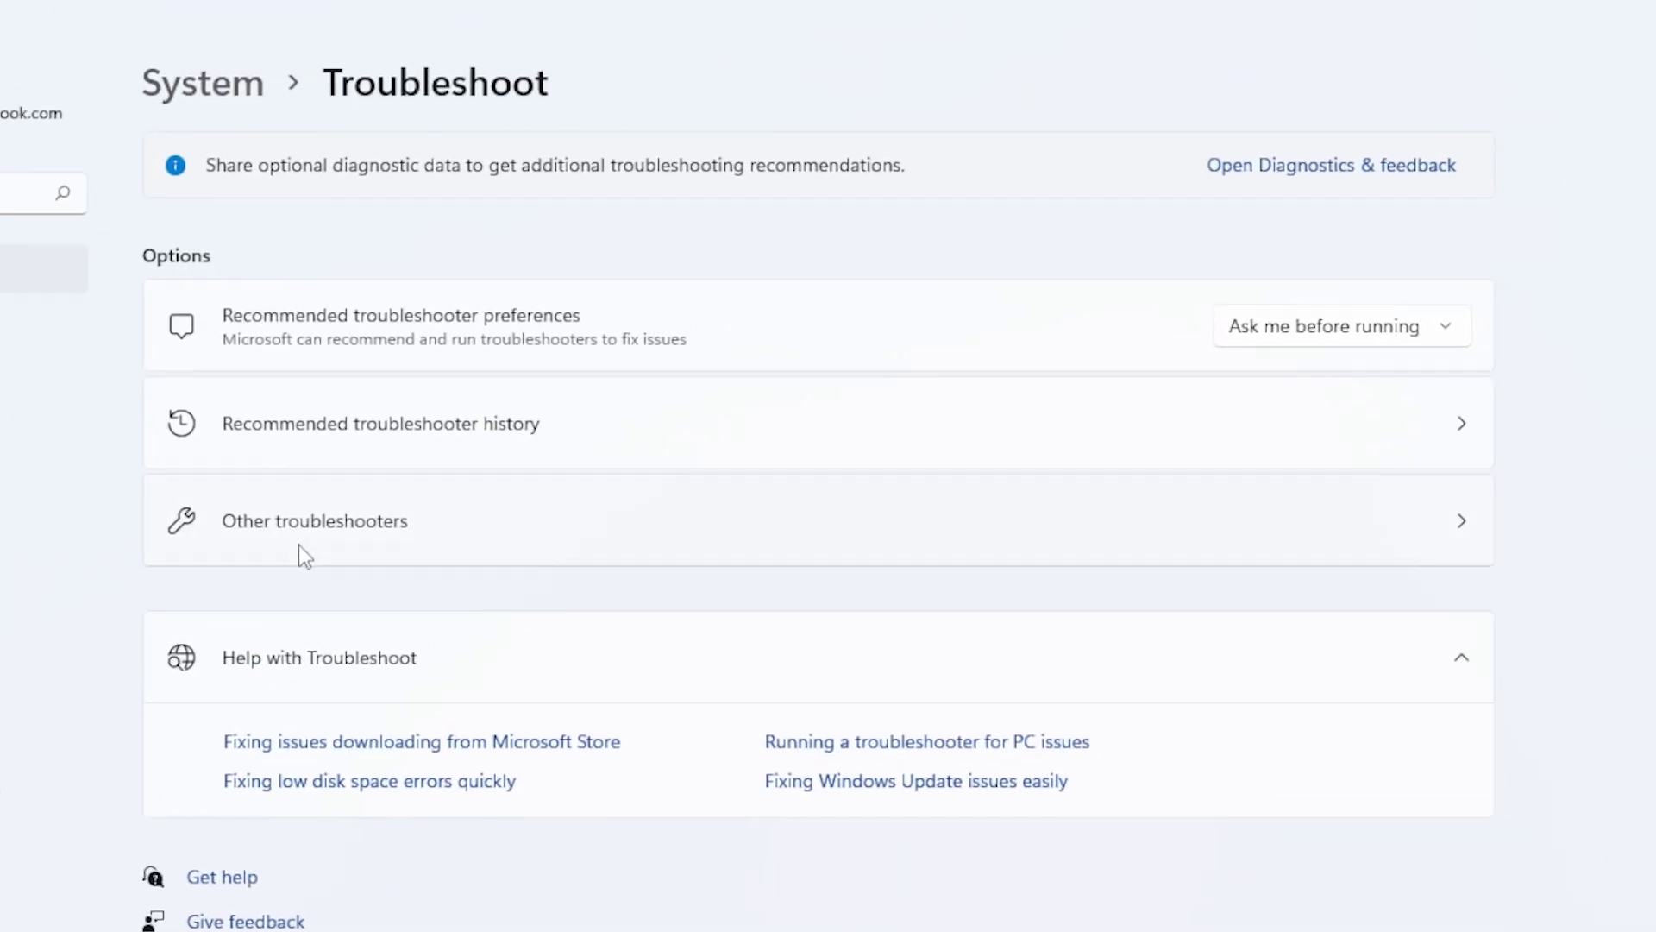
click(298, 545)
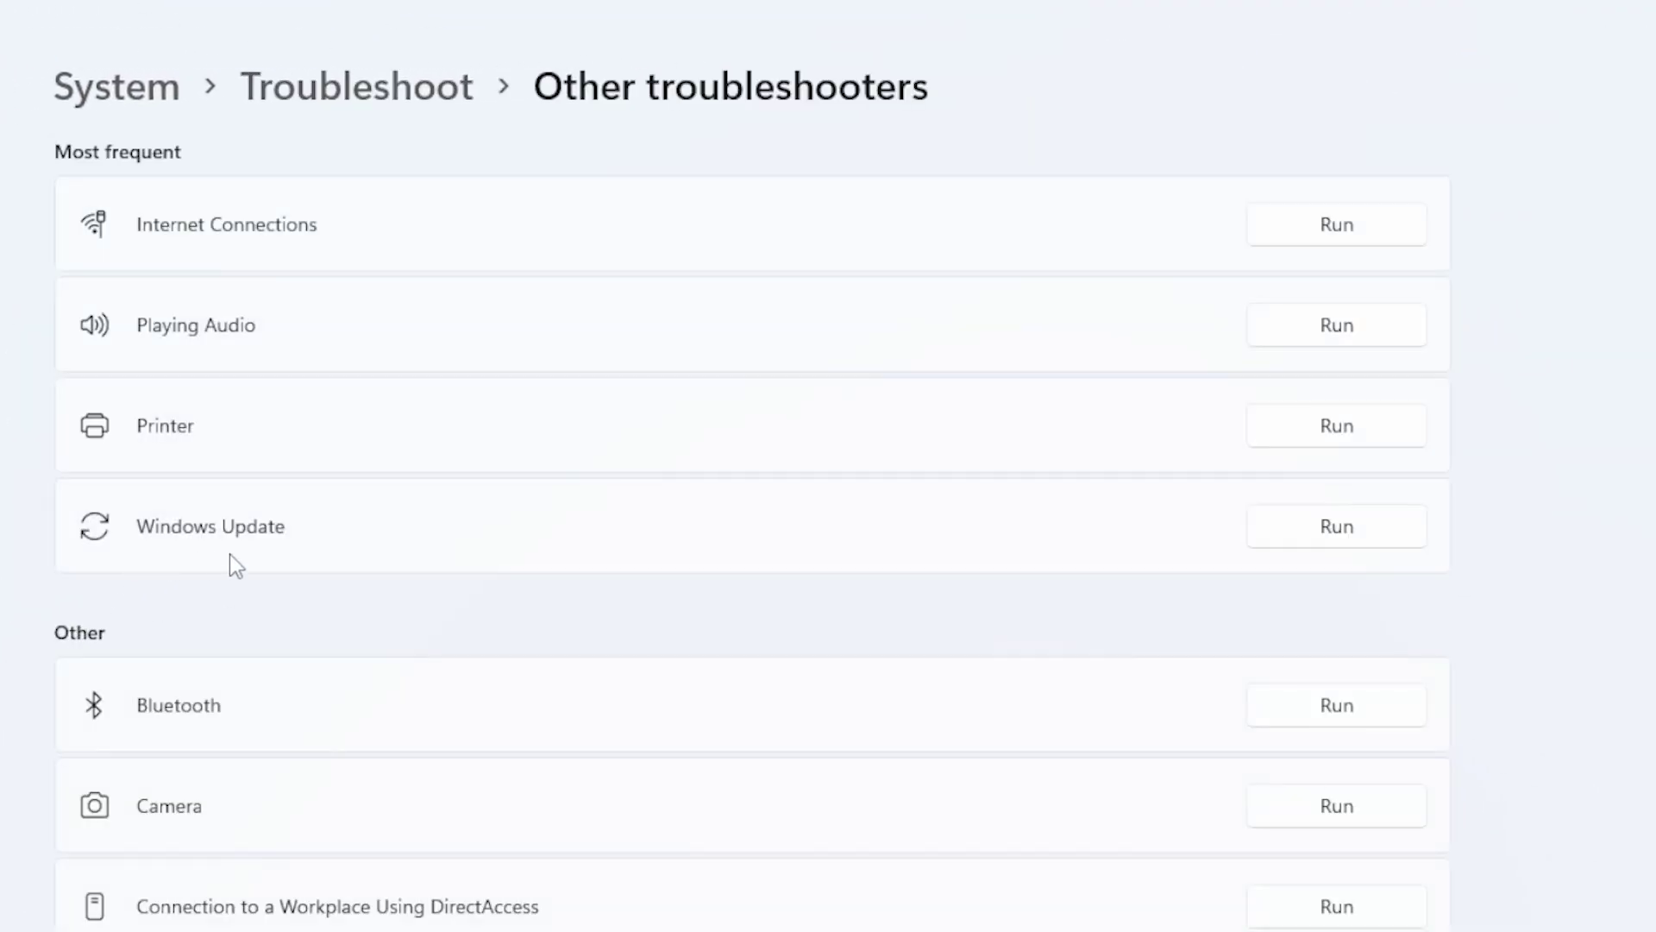
click(1411, 531)
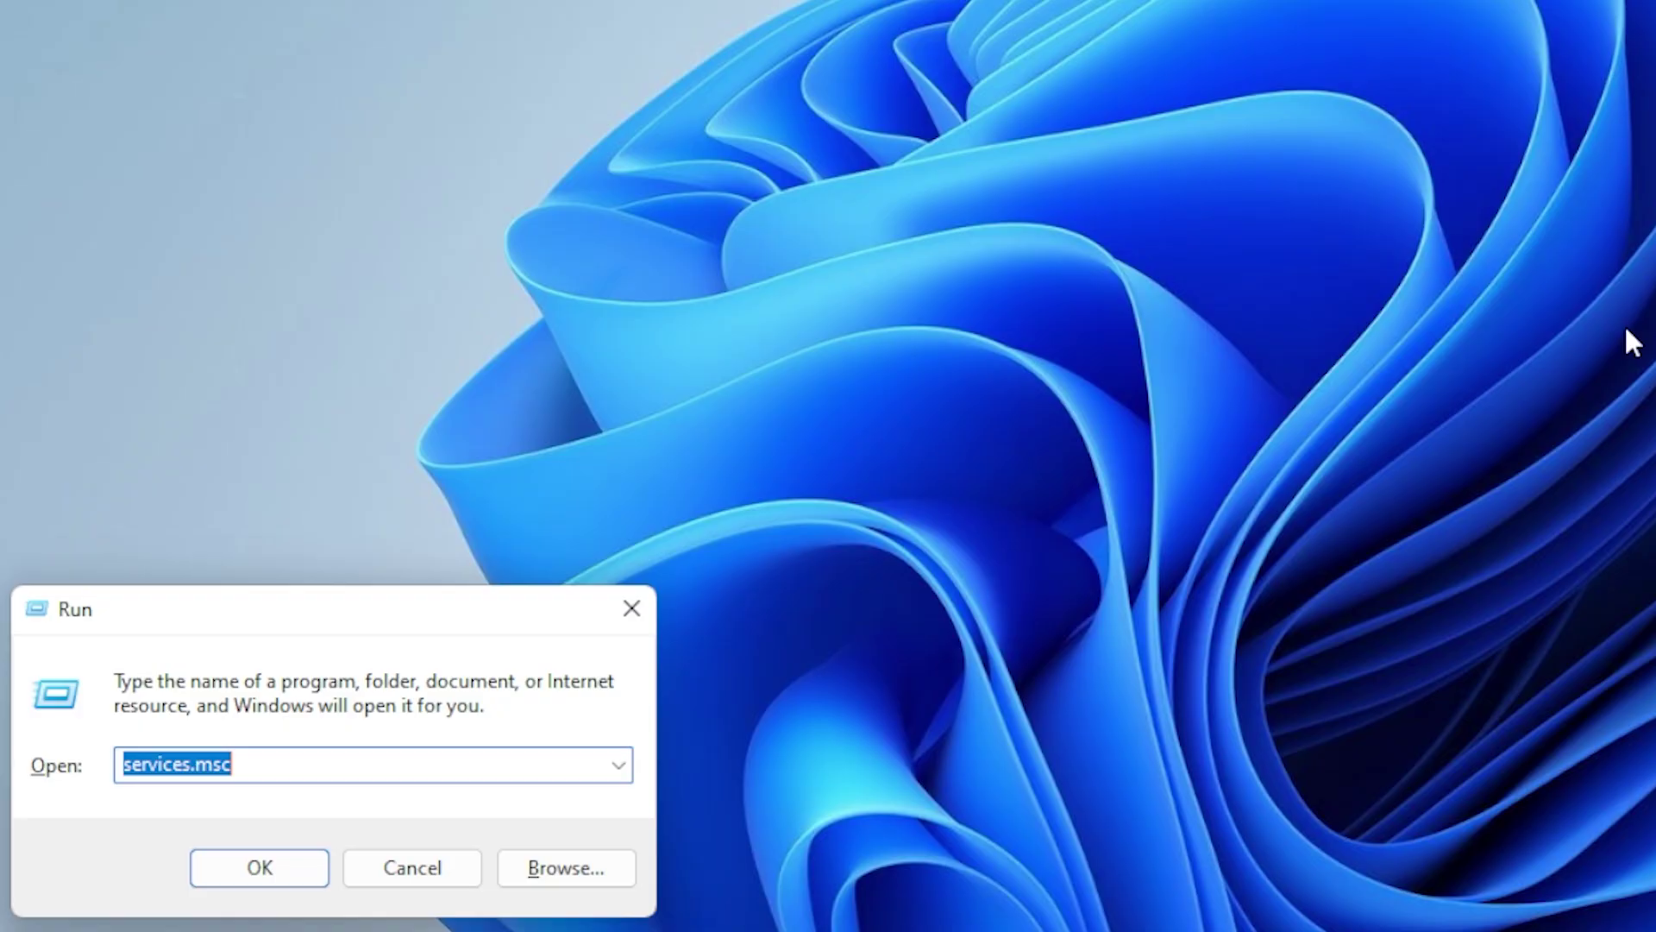
- Launch the Services console and find the Windows Update service
key(Return)
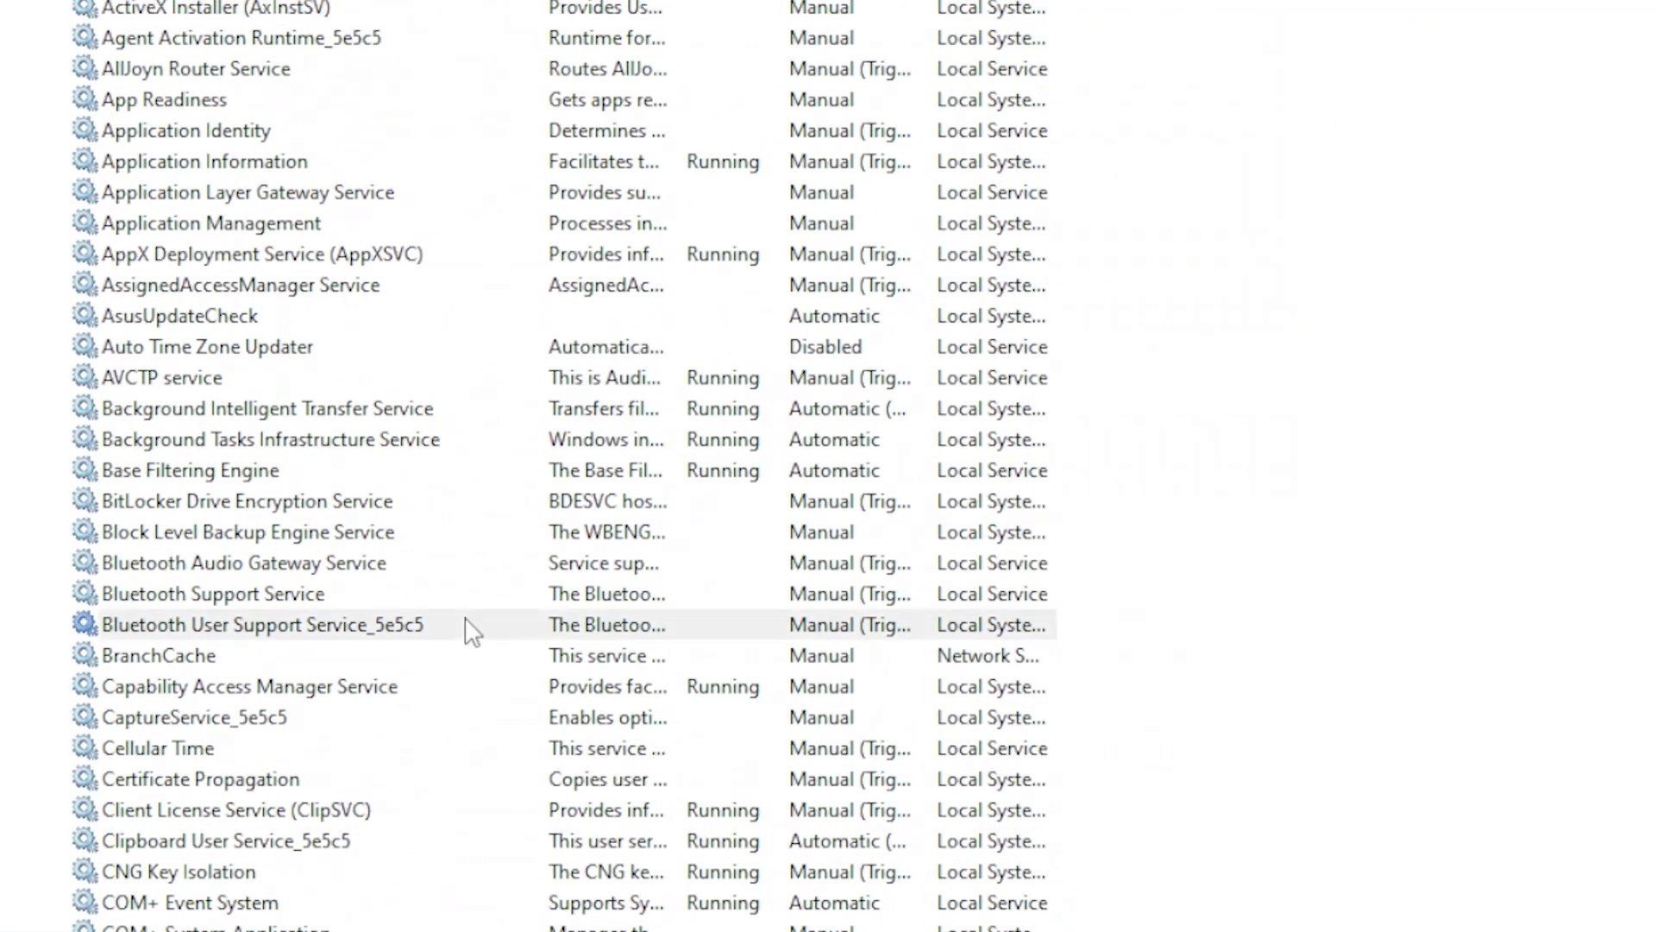
click(470, 632)
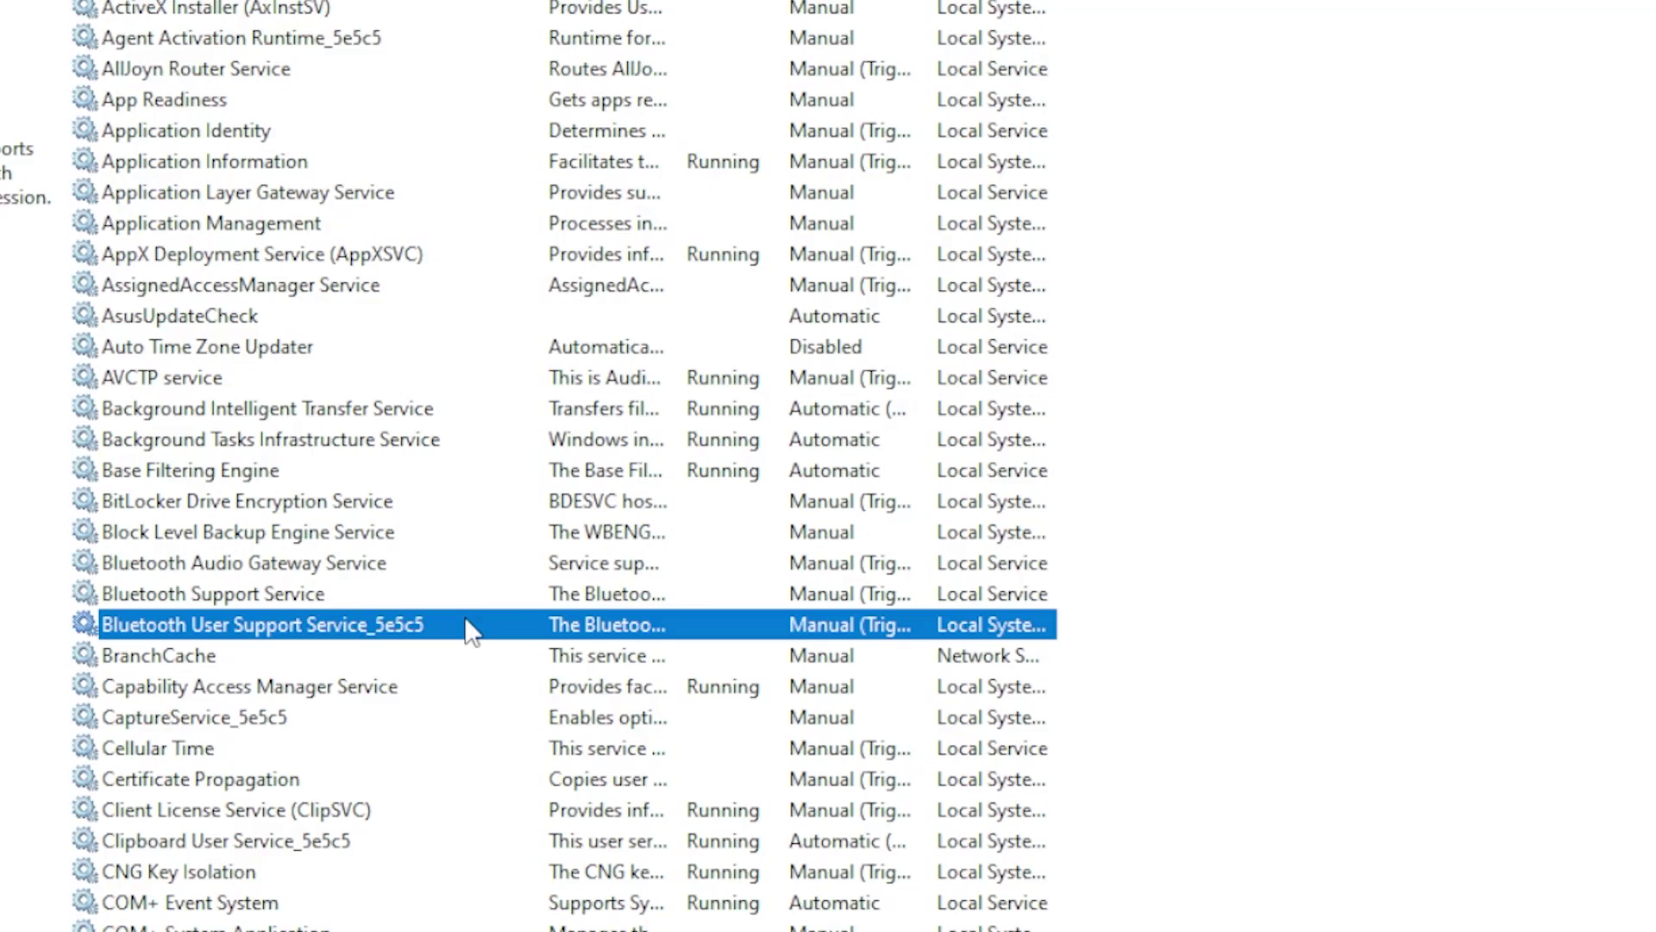
key(w)
scroll(370, 622, down, 2)
scroll(367, 609, down, 2)
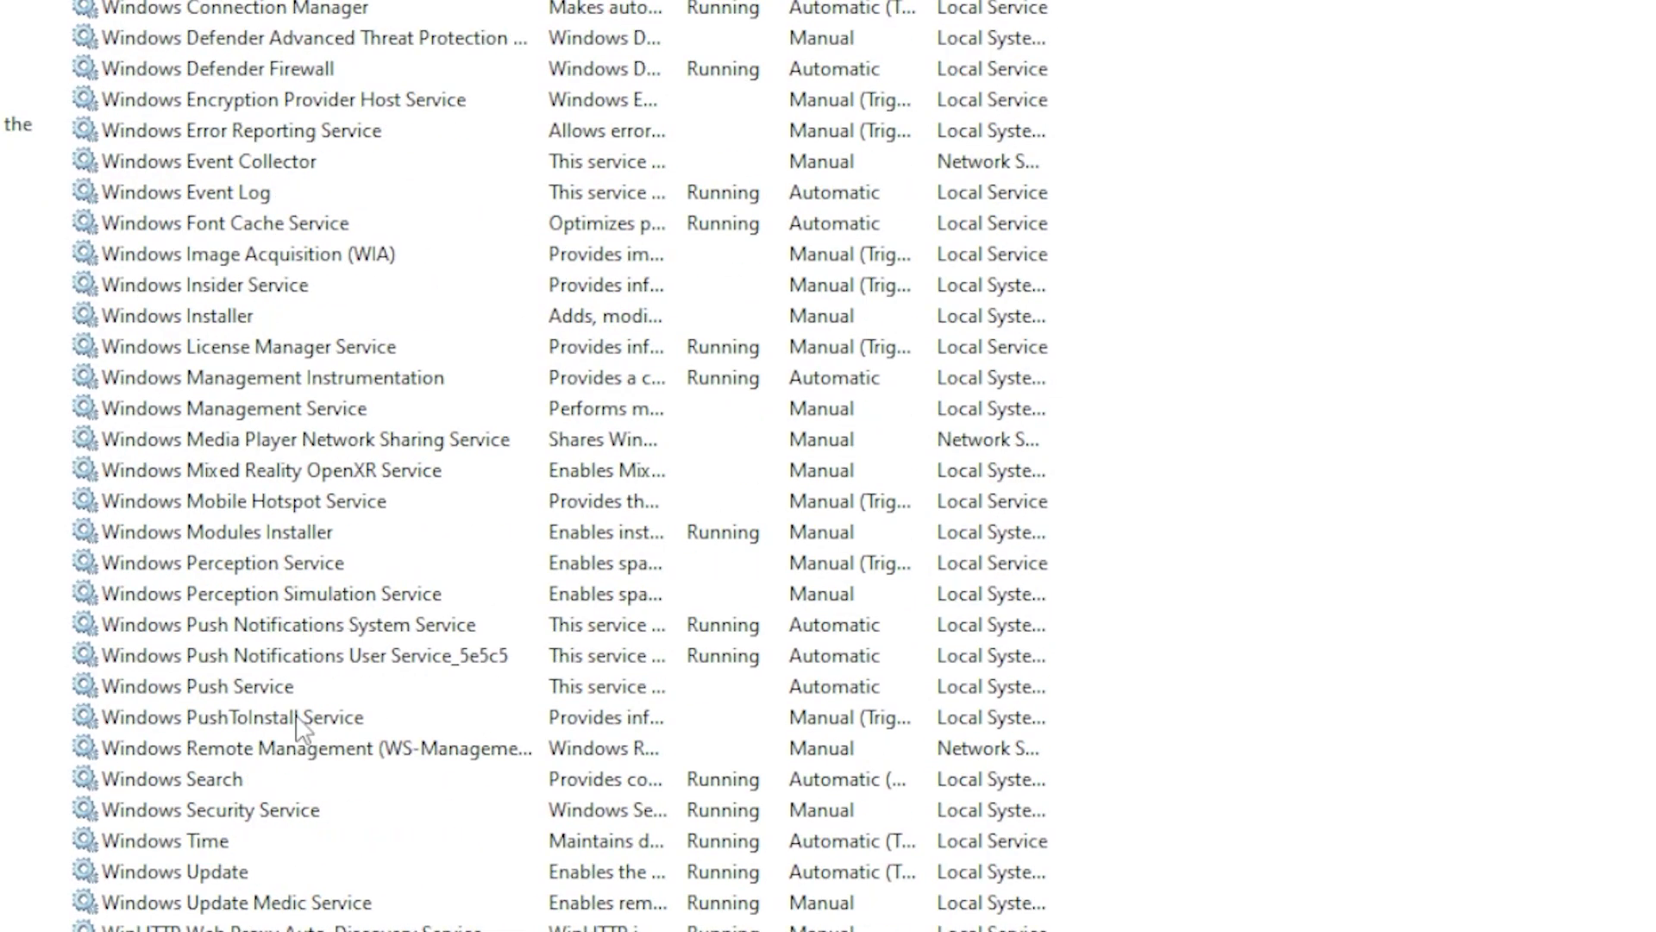
click(270, 870)
scroll(276, 829, down, 1)
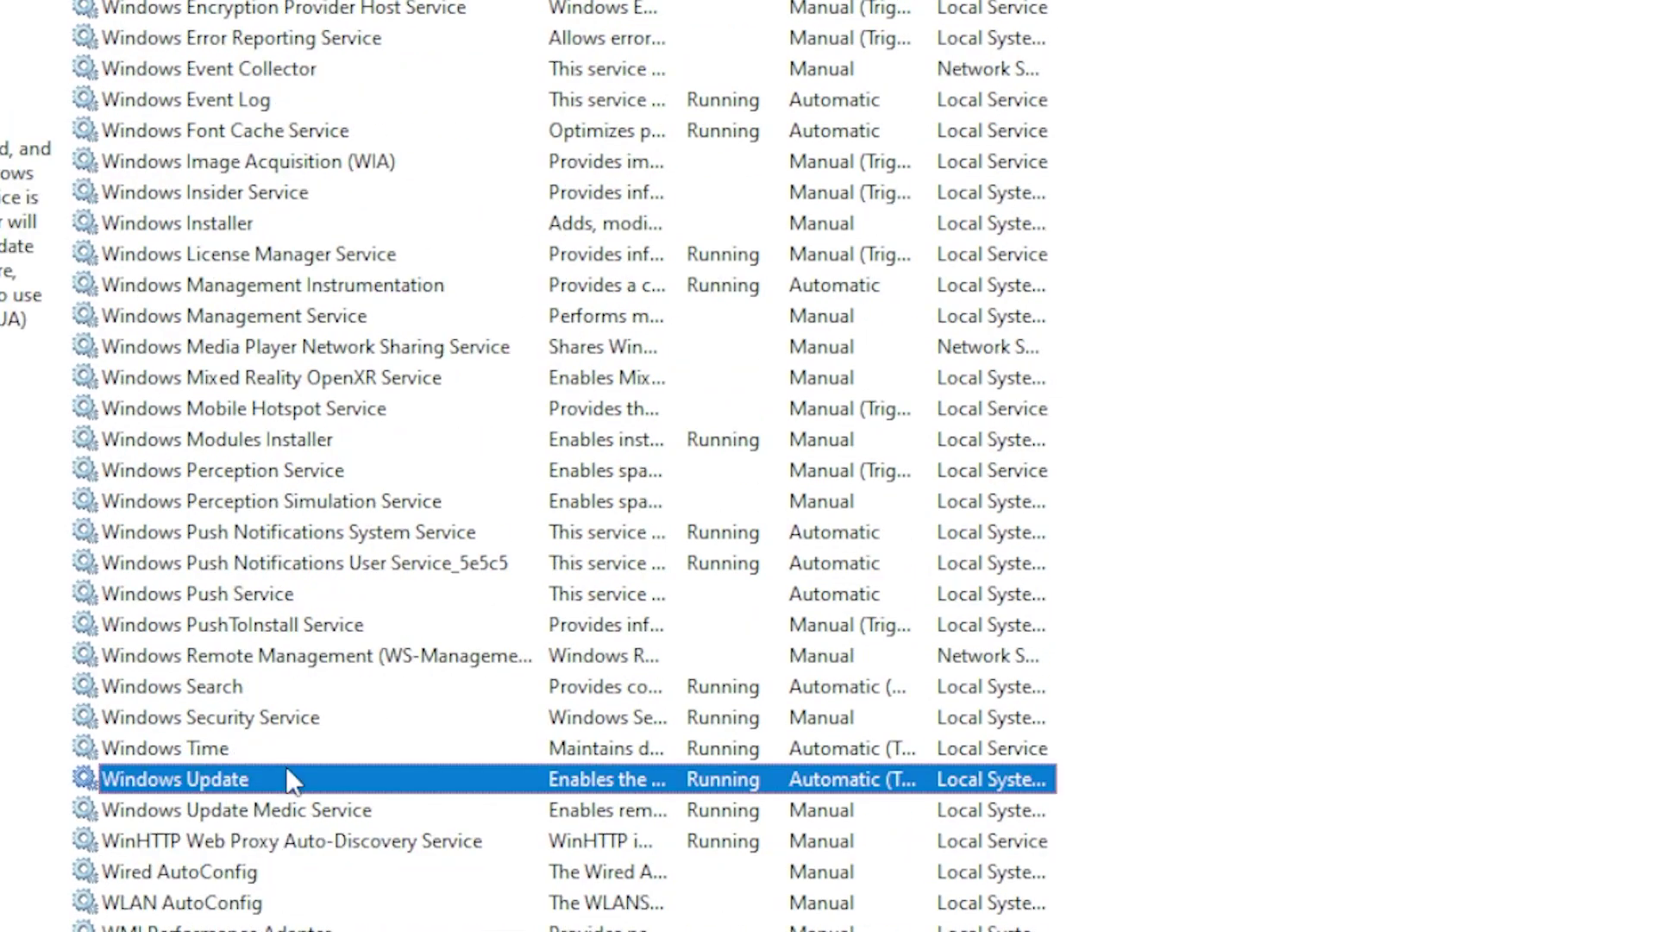
- Check BITS and Cryptographic Services, reviewing Cryptographic Services' stop and restart actions
key(b)
scroll(388, 328, up, 1)
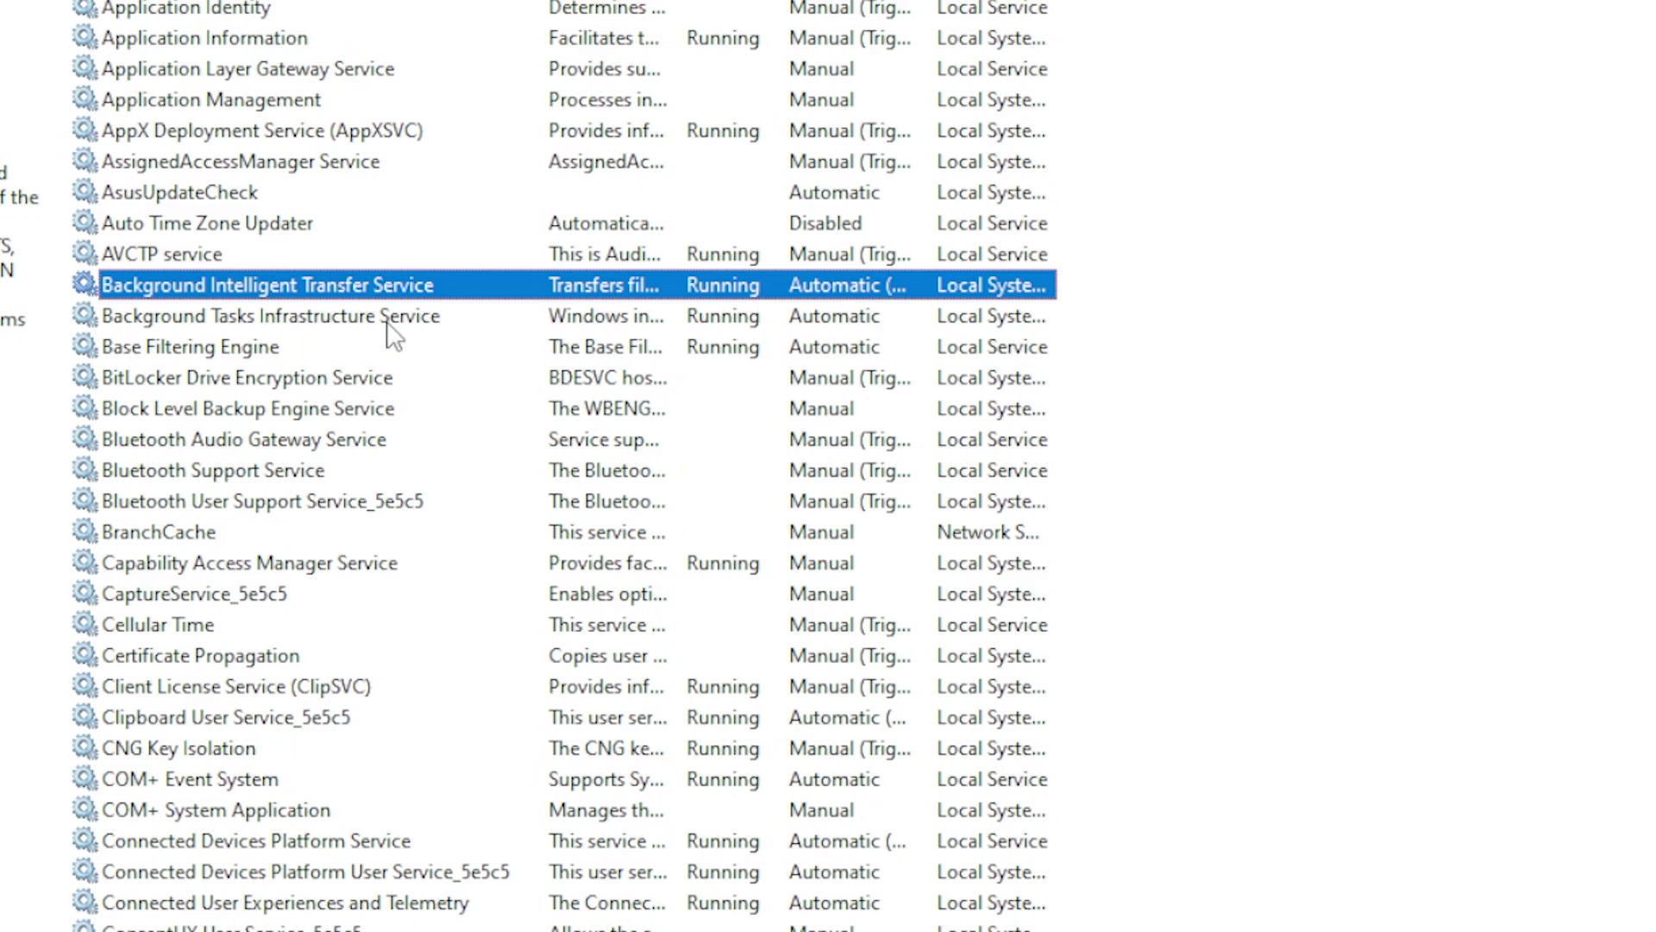
scroll(380, 432, down, 4)
click(299, 719)
right_click(301, 734)
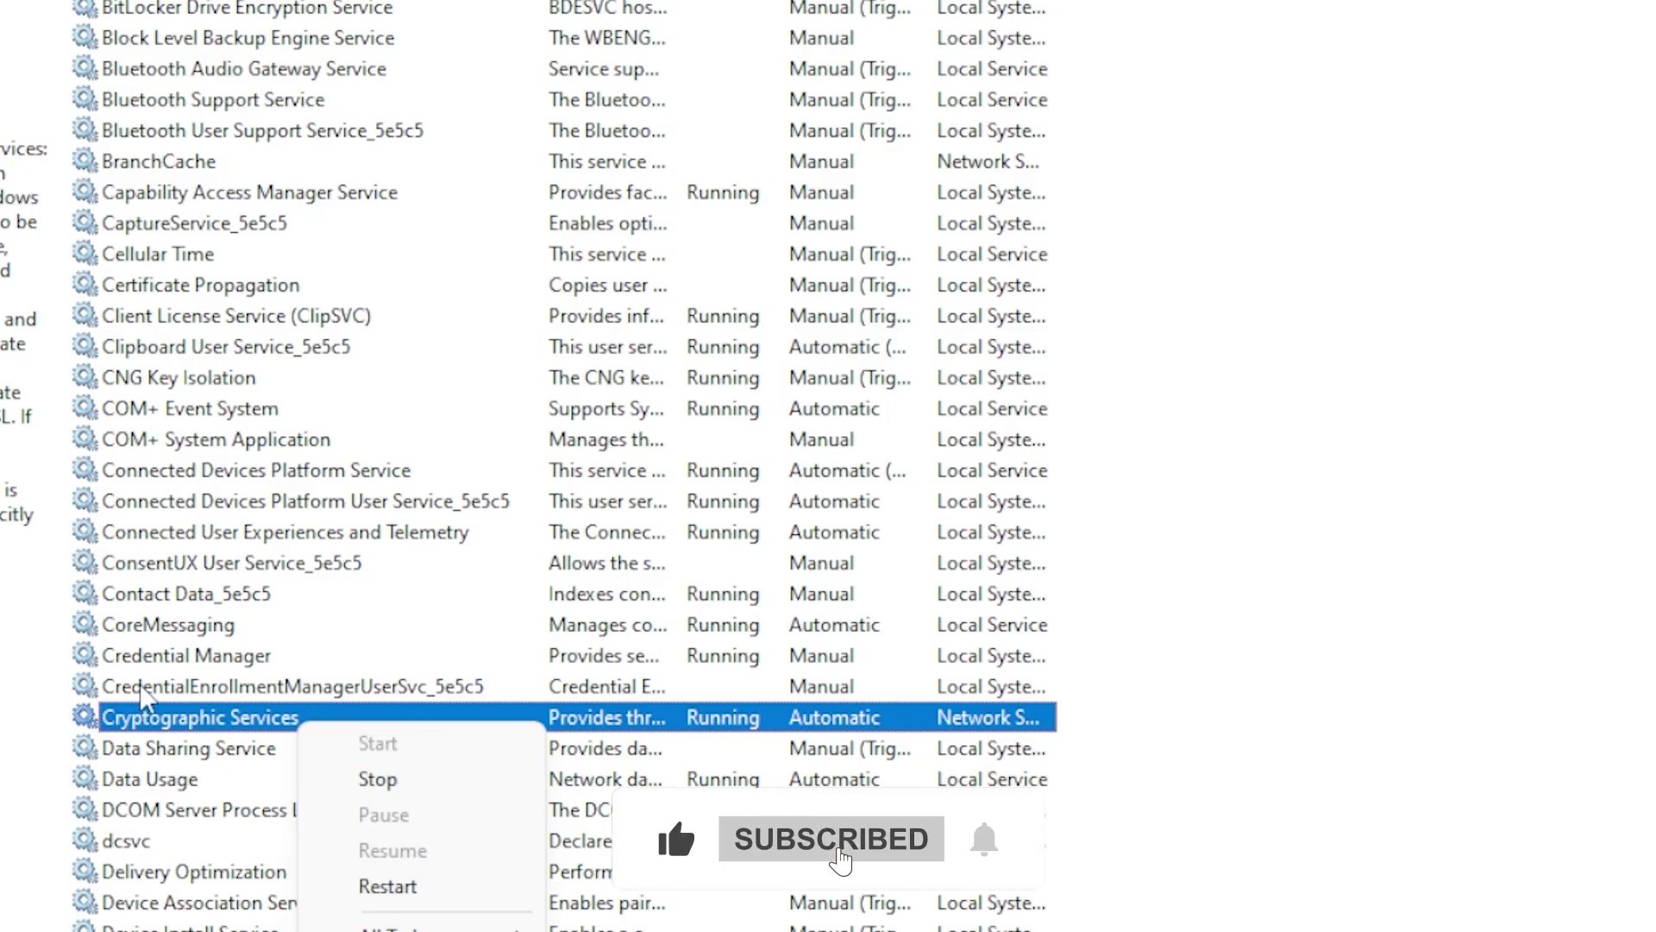
click(199, 712)
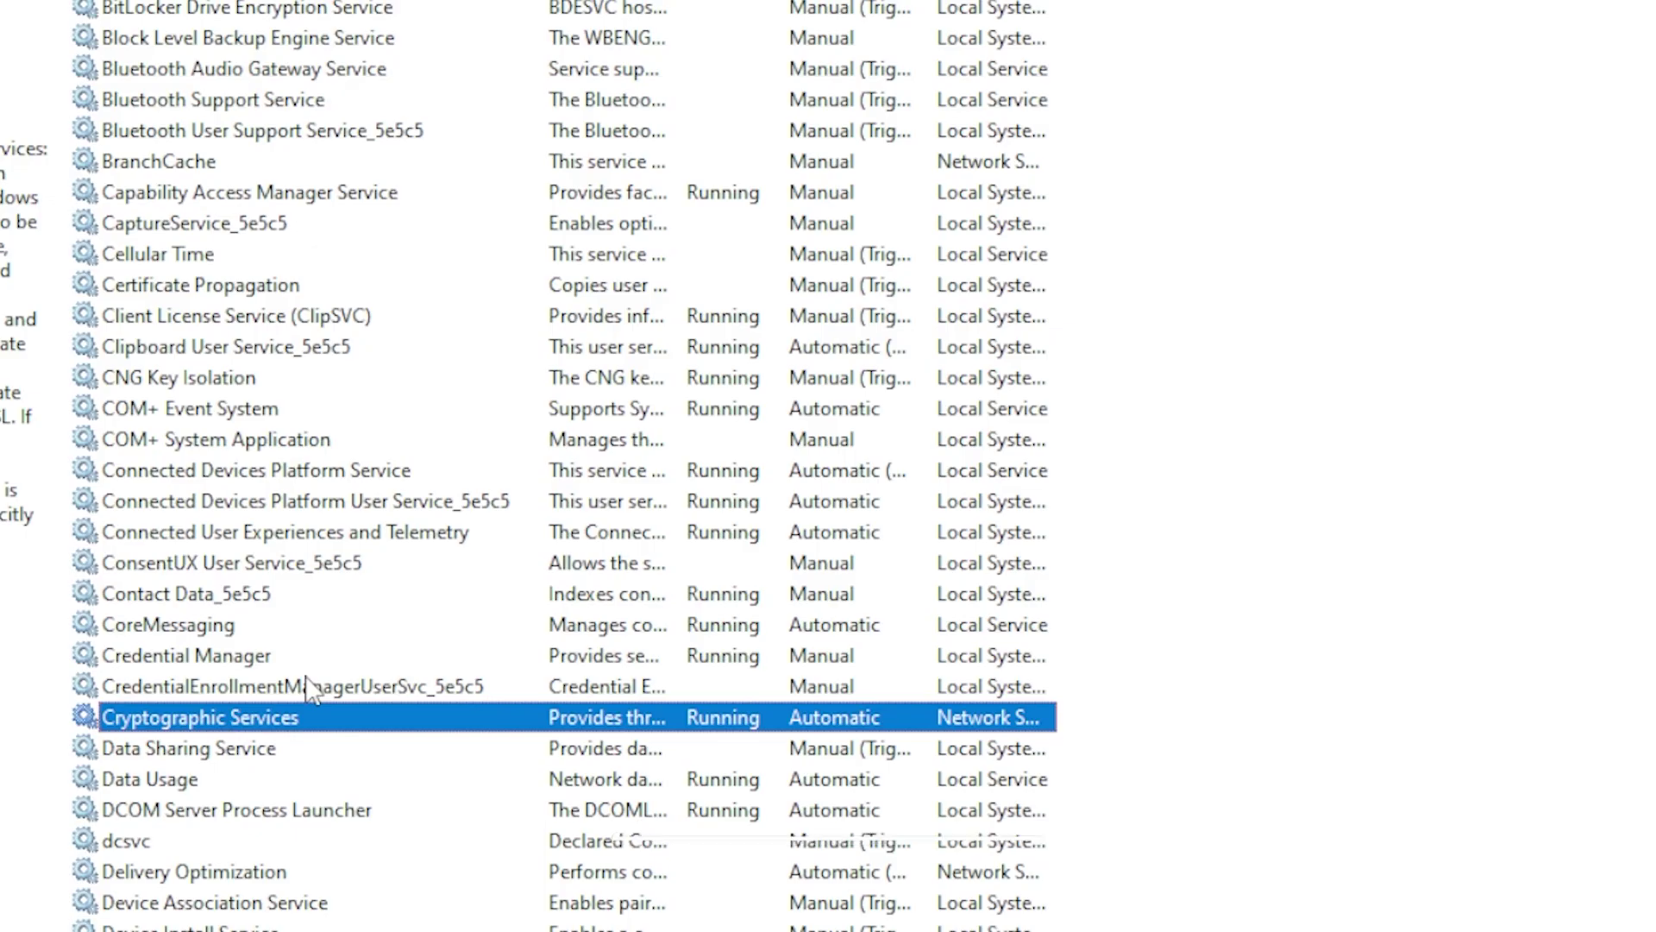
scroll(681, 751, down, 2)
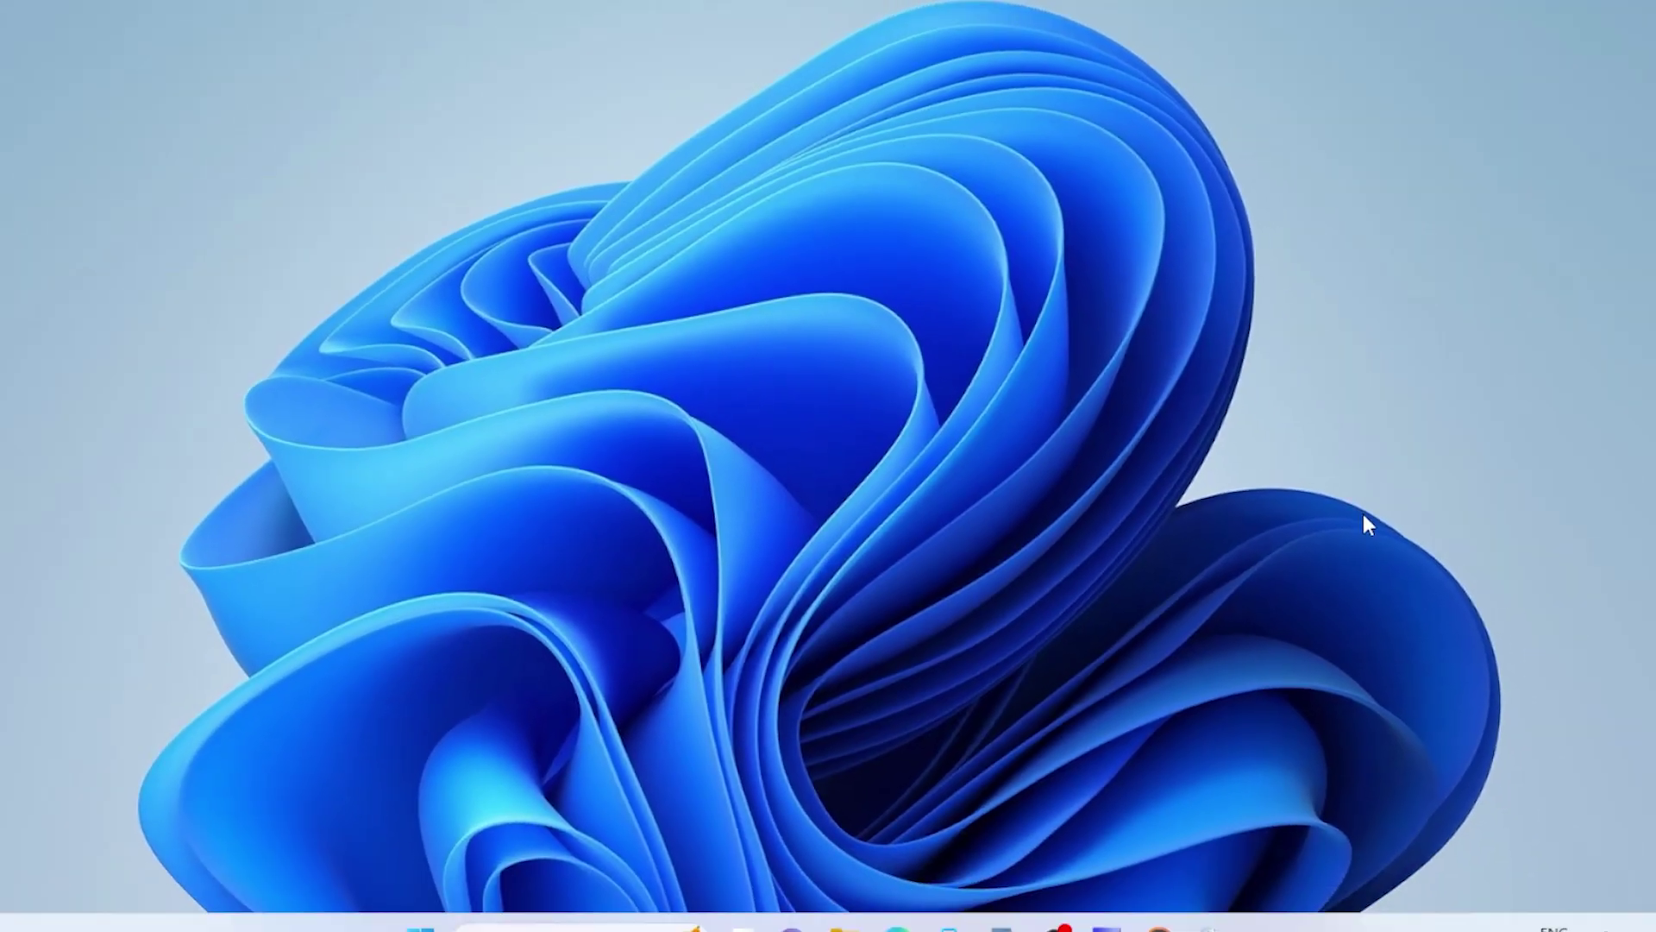
- Launch Command Prompt as administrator from a 'cmd' search
key(super)
text(cmd)
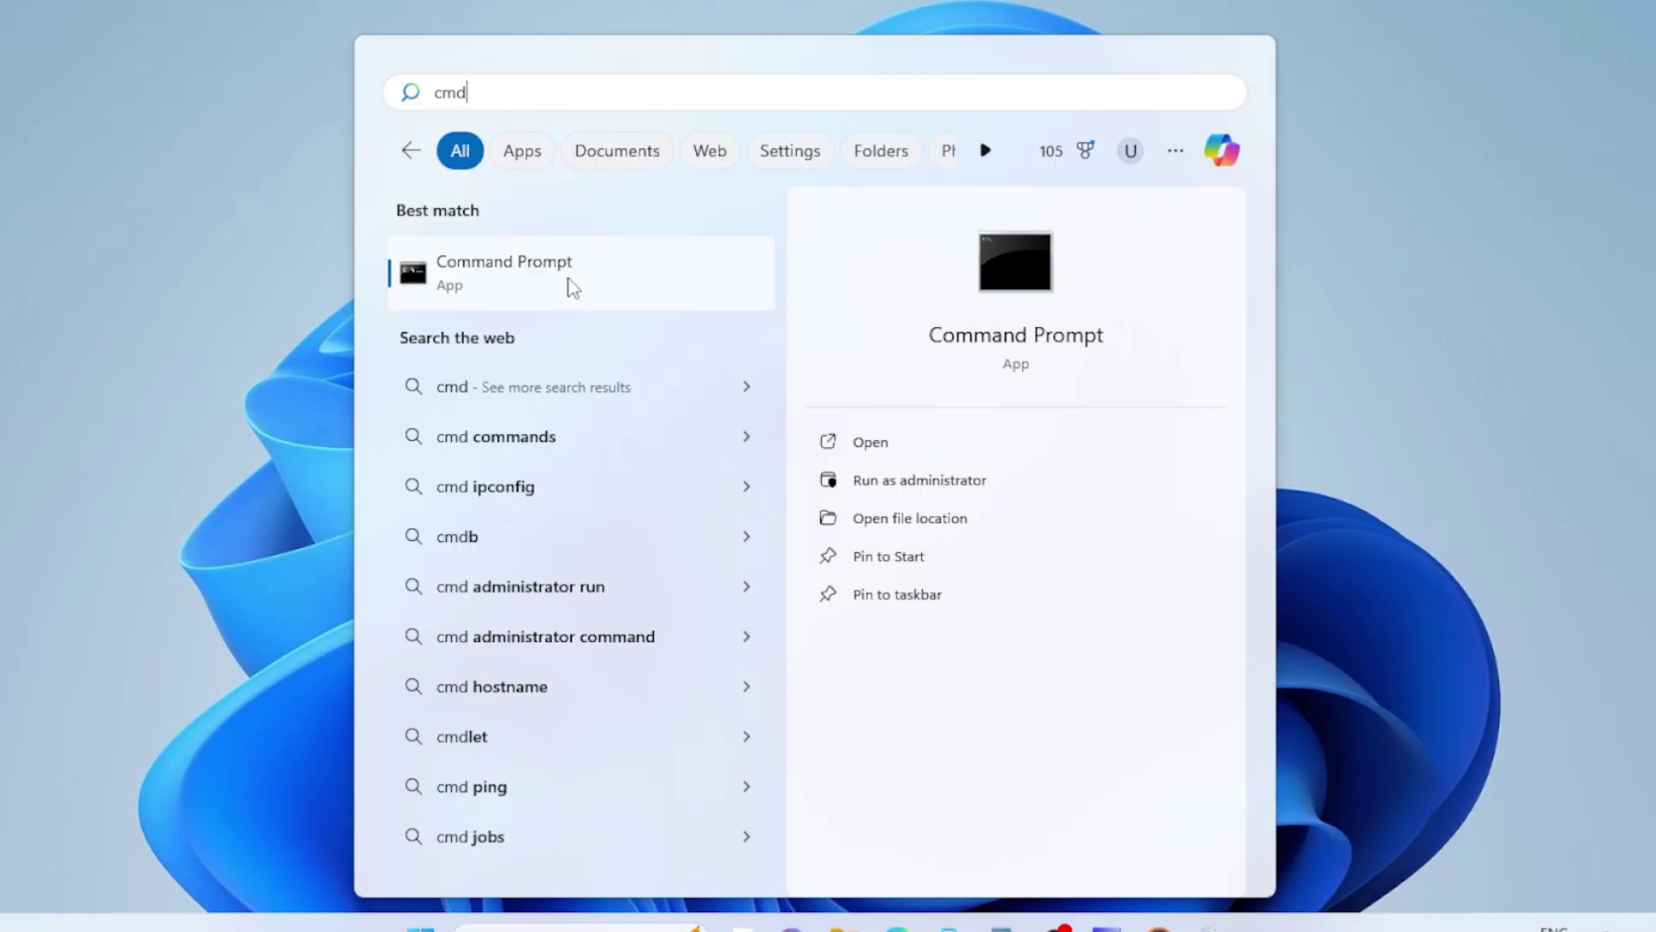
right_click(567, 285)
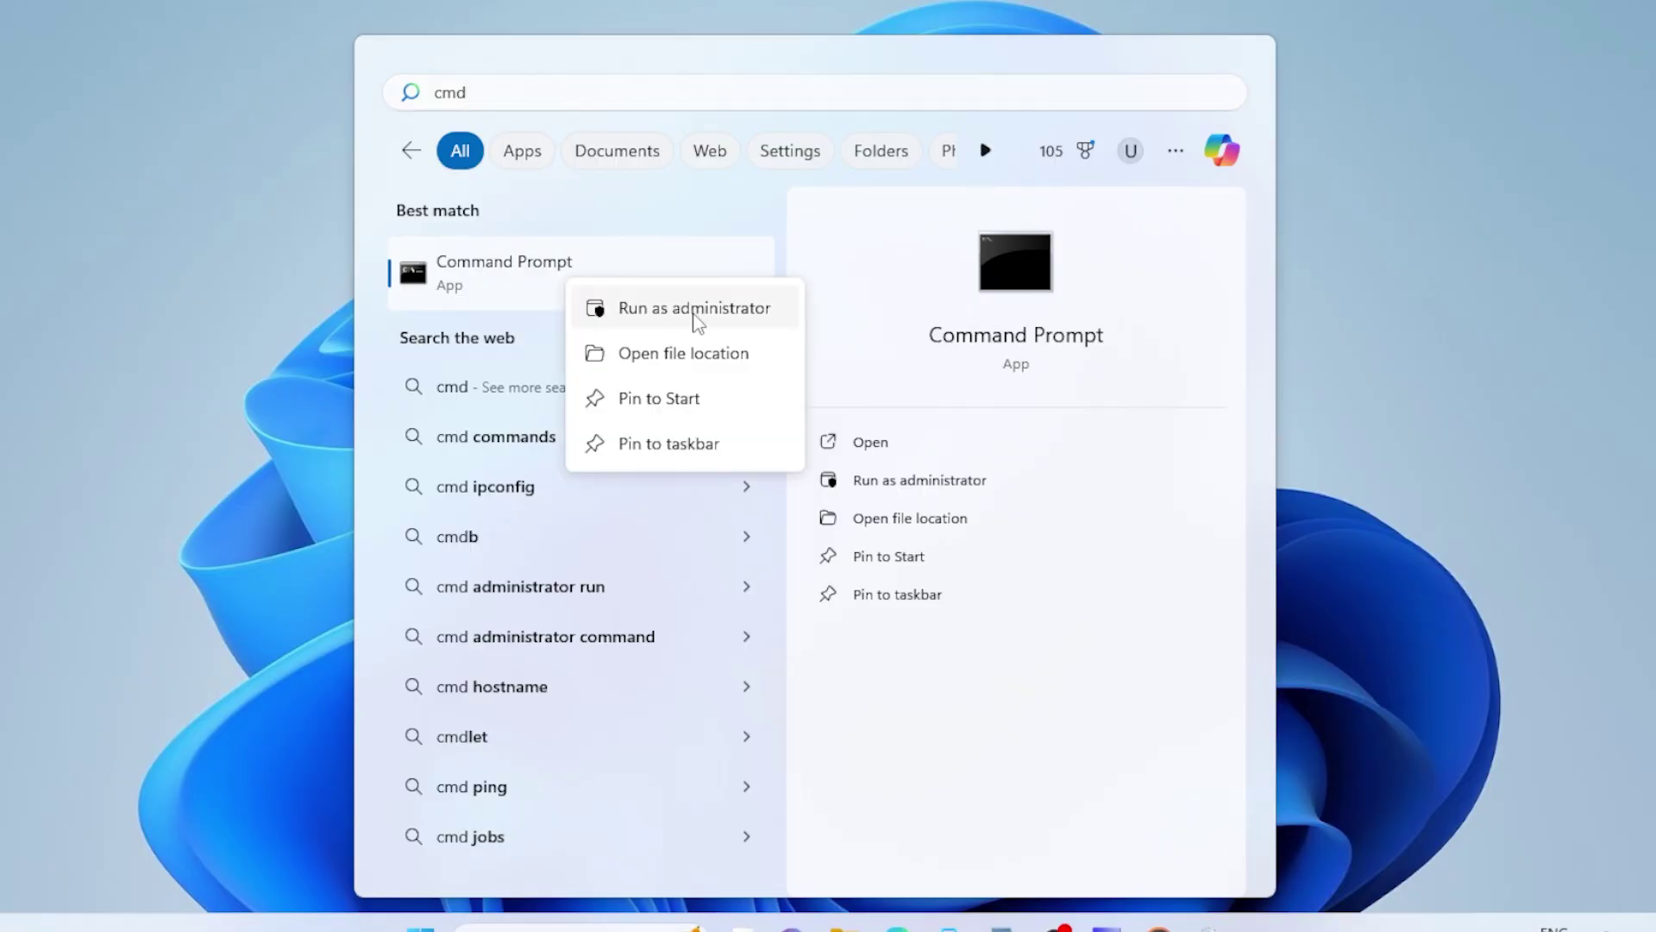
click(703, 322)
click(649, 598)
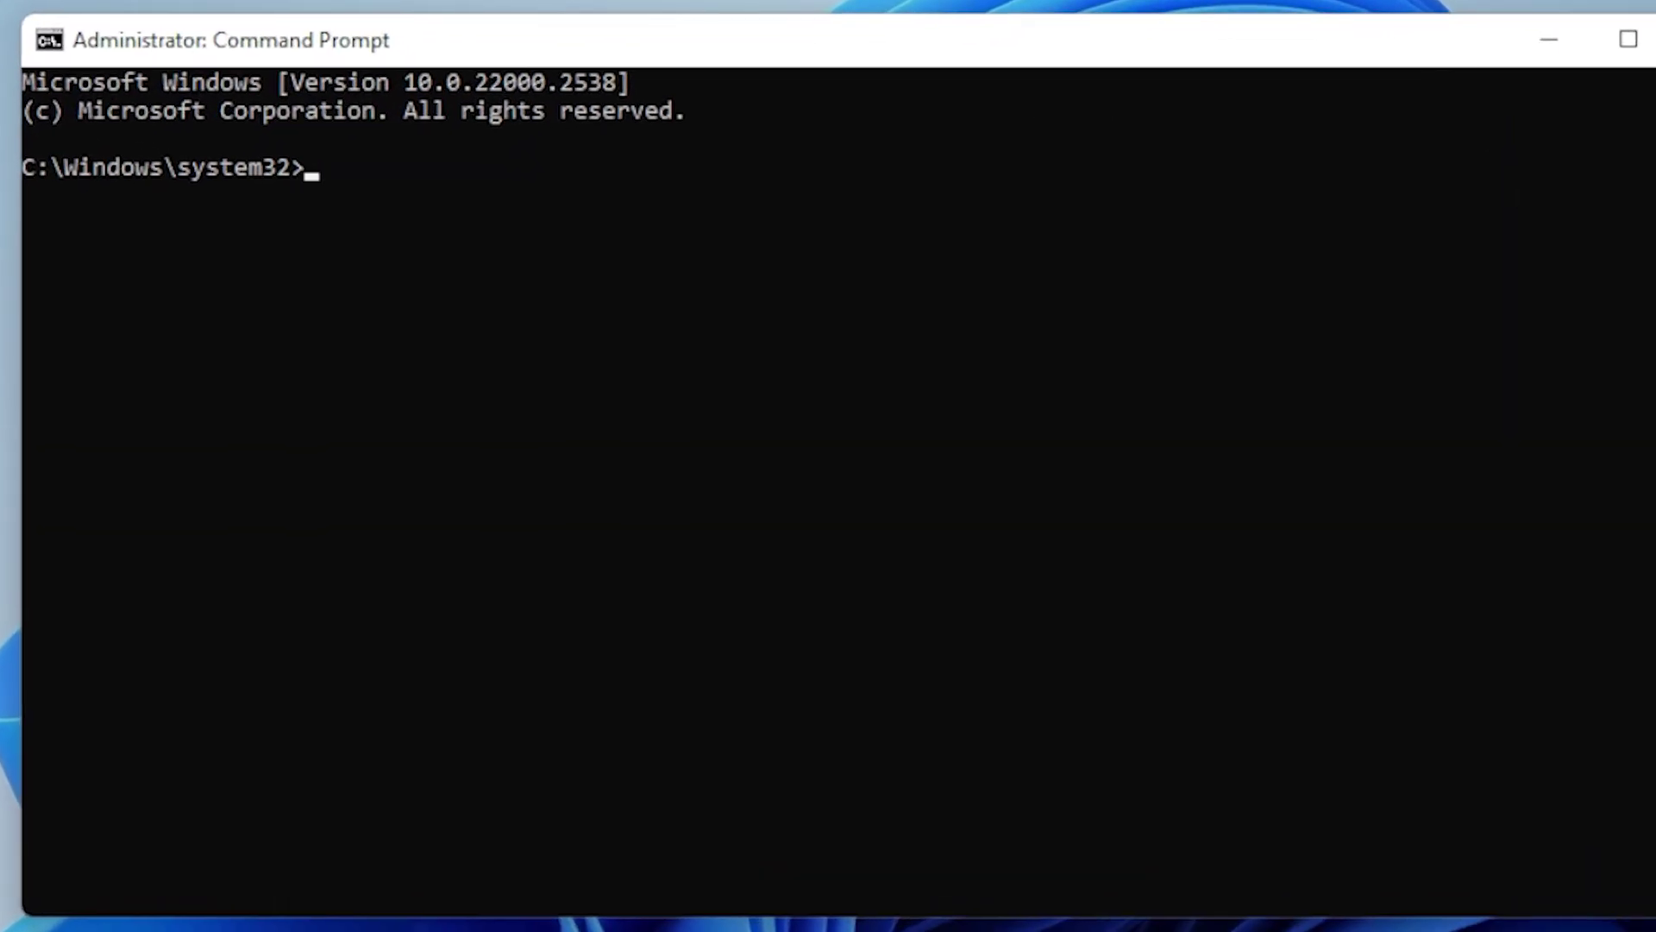
- Stop wuauserv, bits and cryptsvc with net stop commands
text(net )
text(stop )
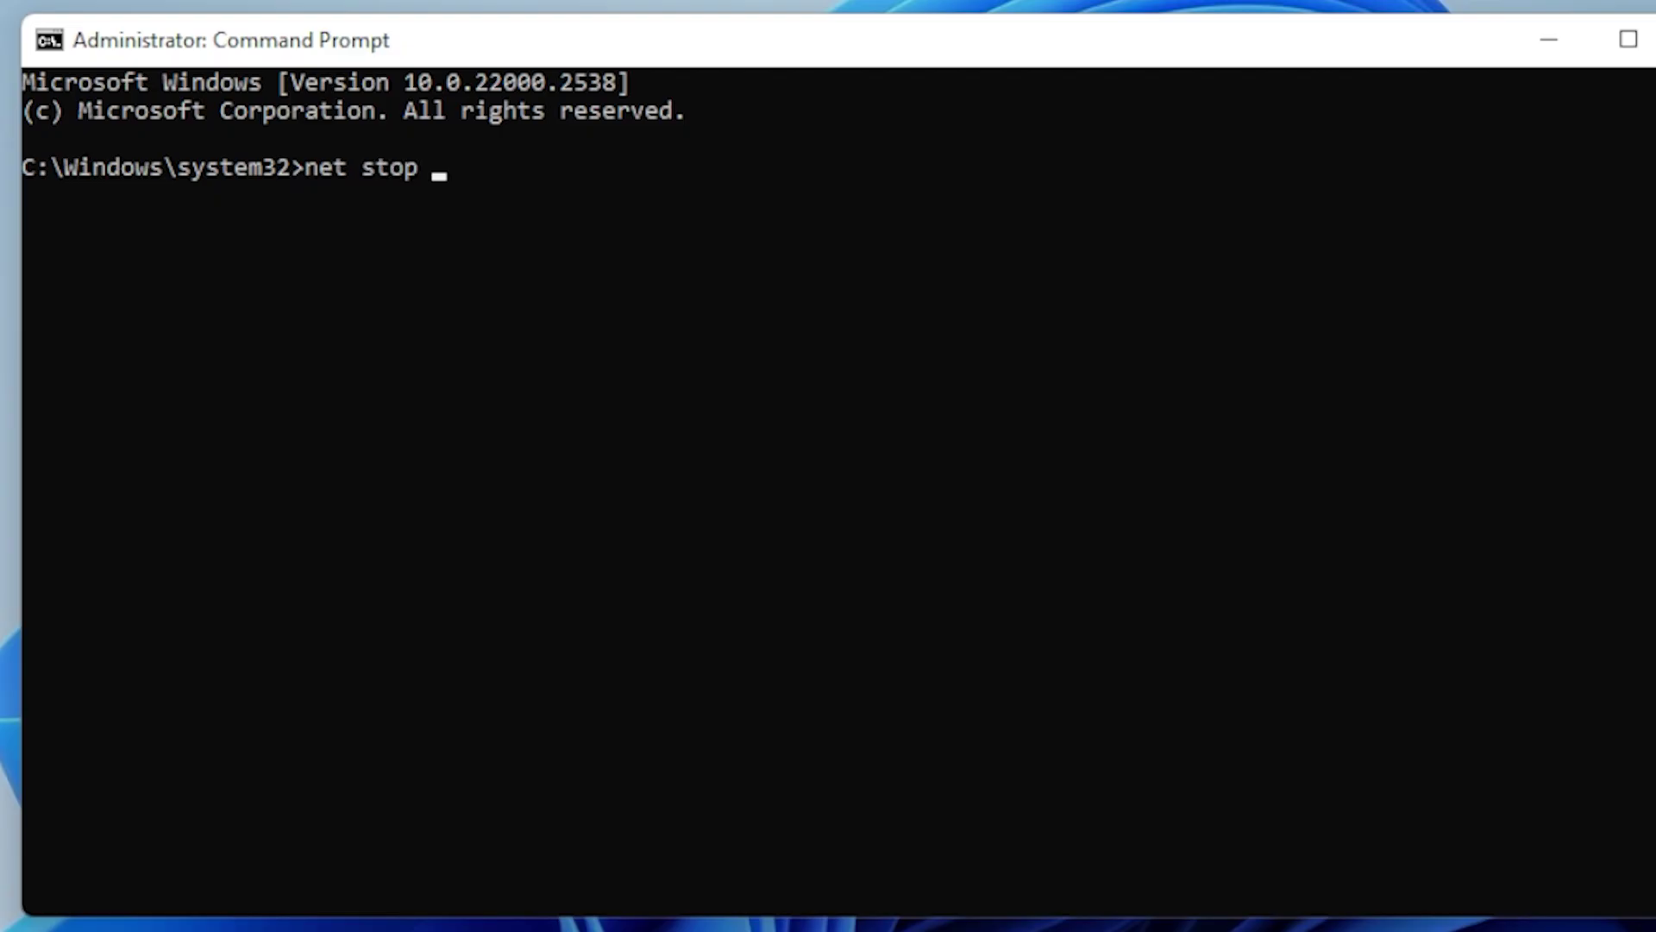
text(wuau)
text(serv)
key(Return)
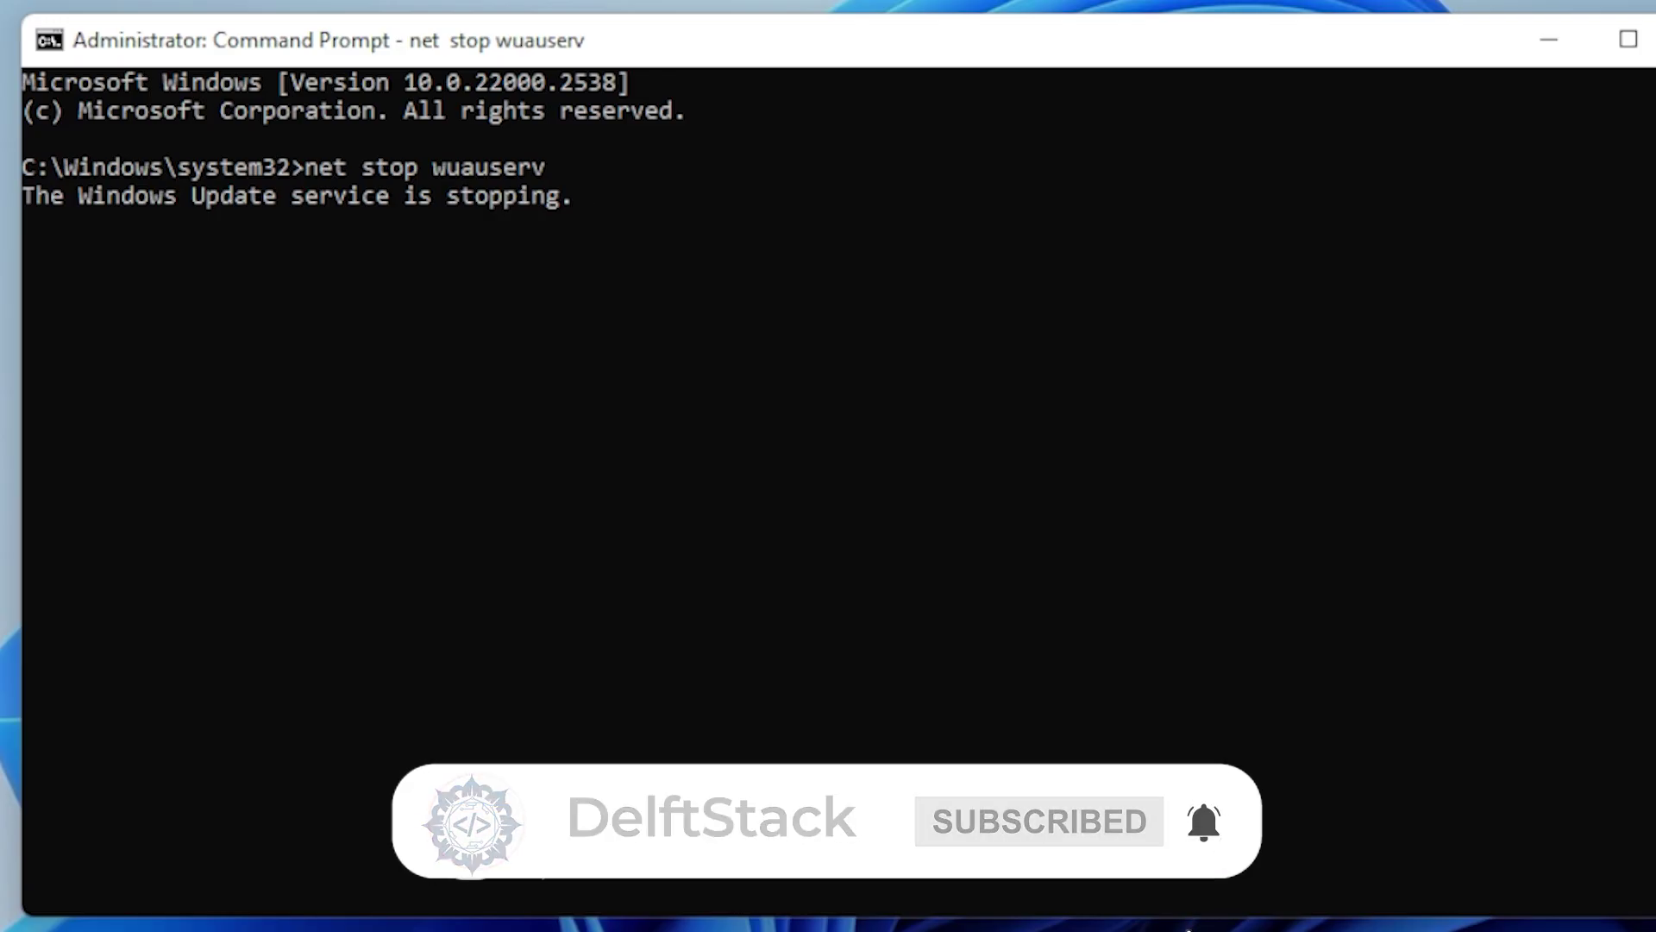
text(net stop )
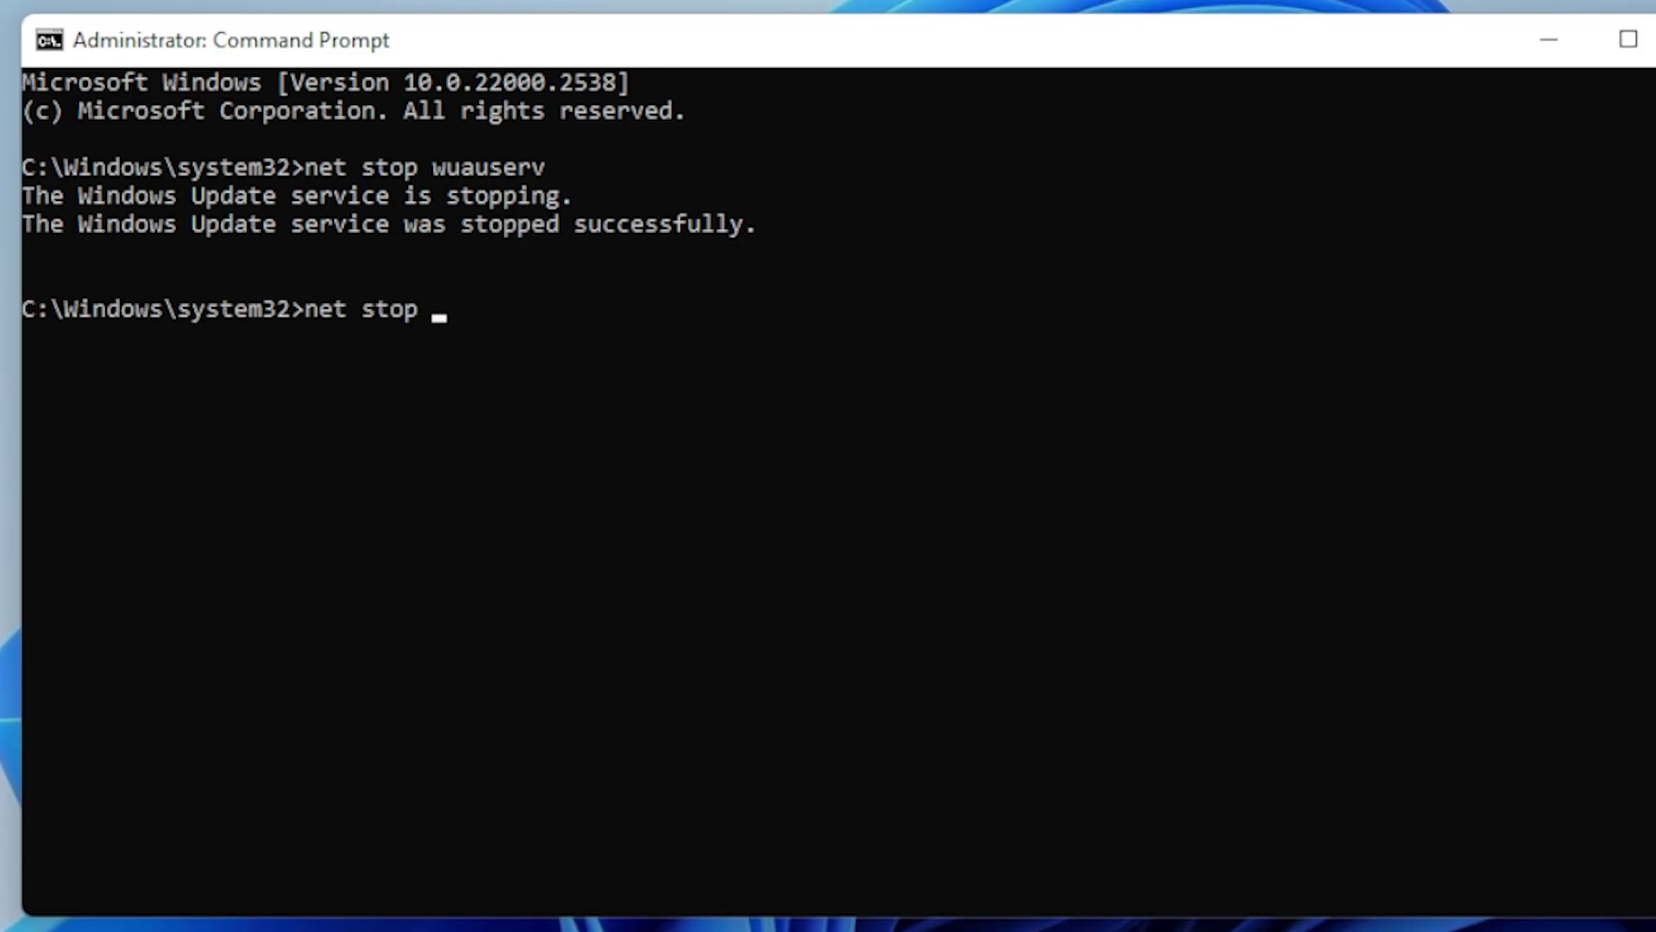
text(bits)
key(Return)
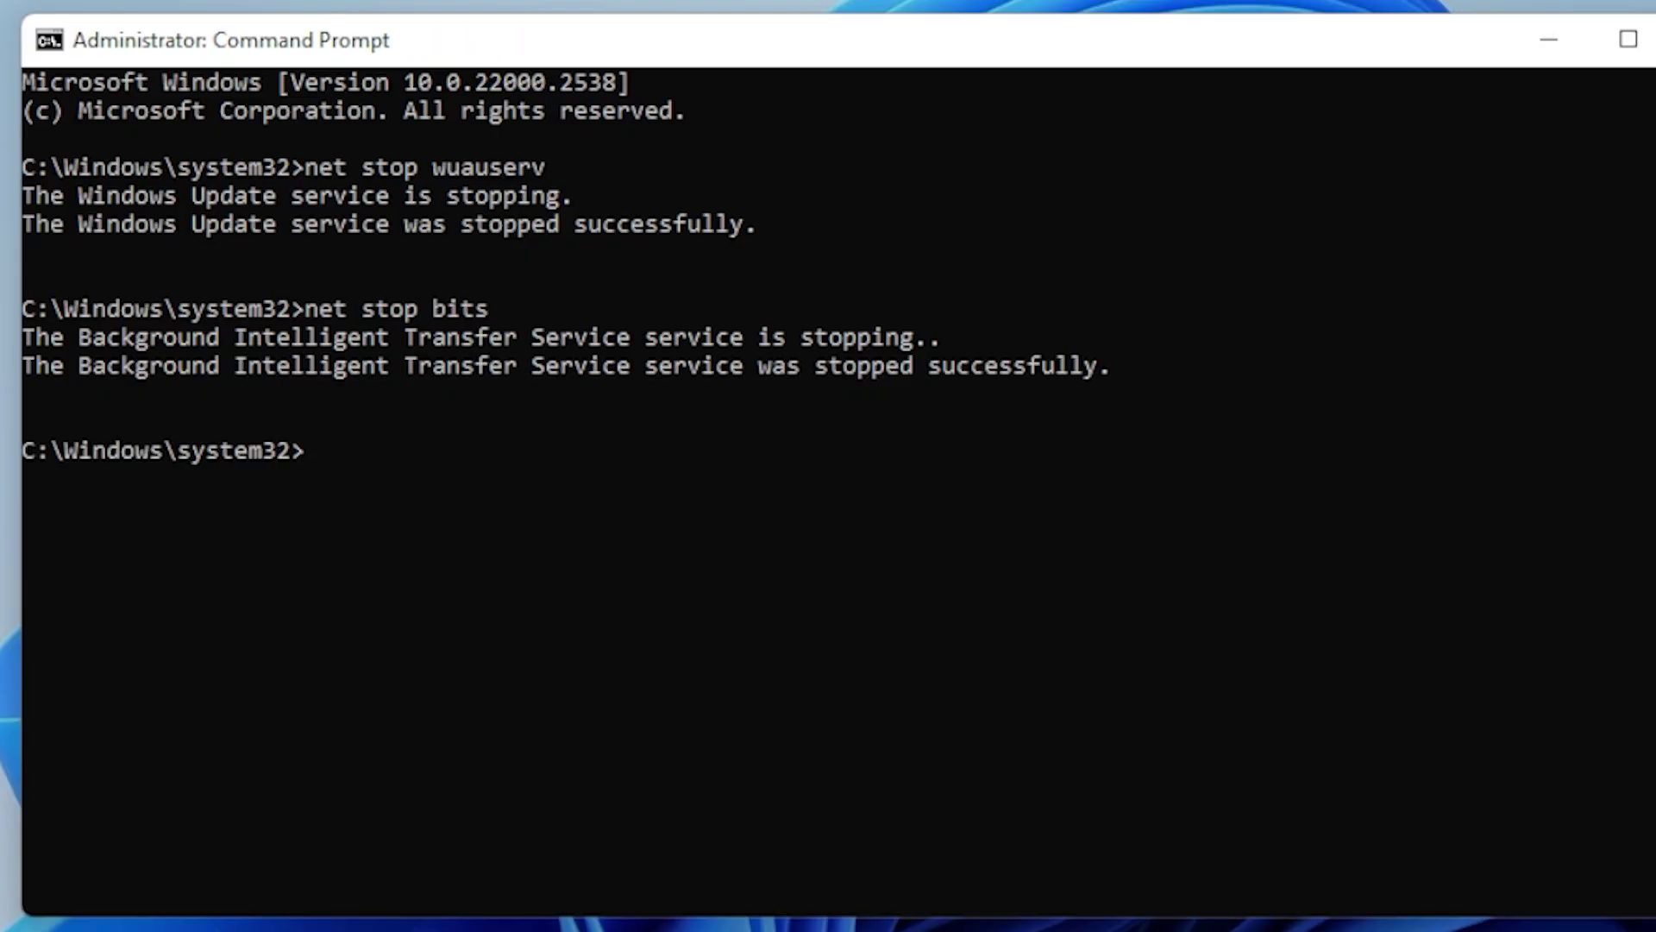
text(net stop cr)
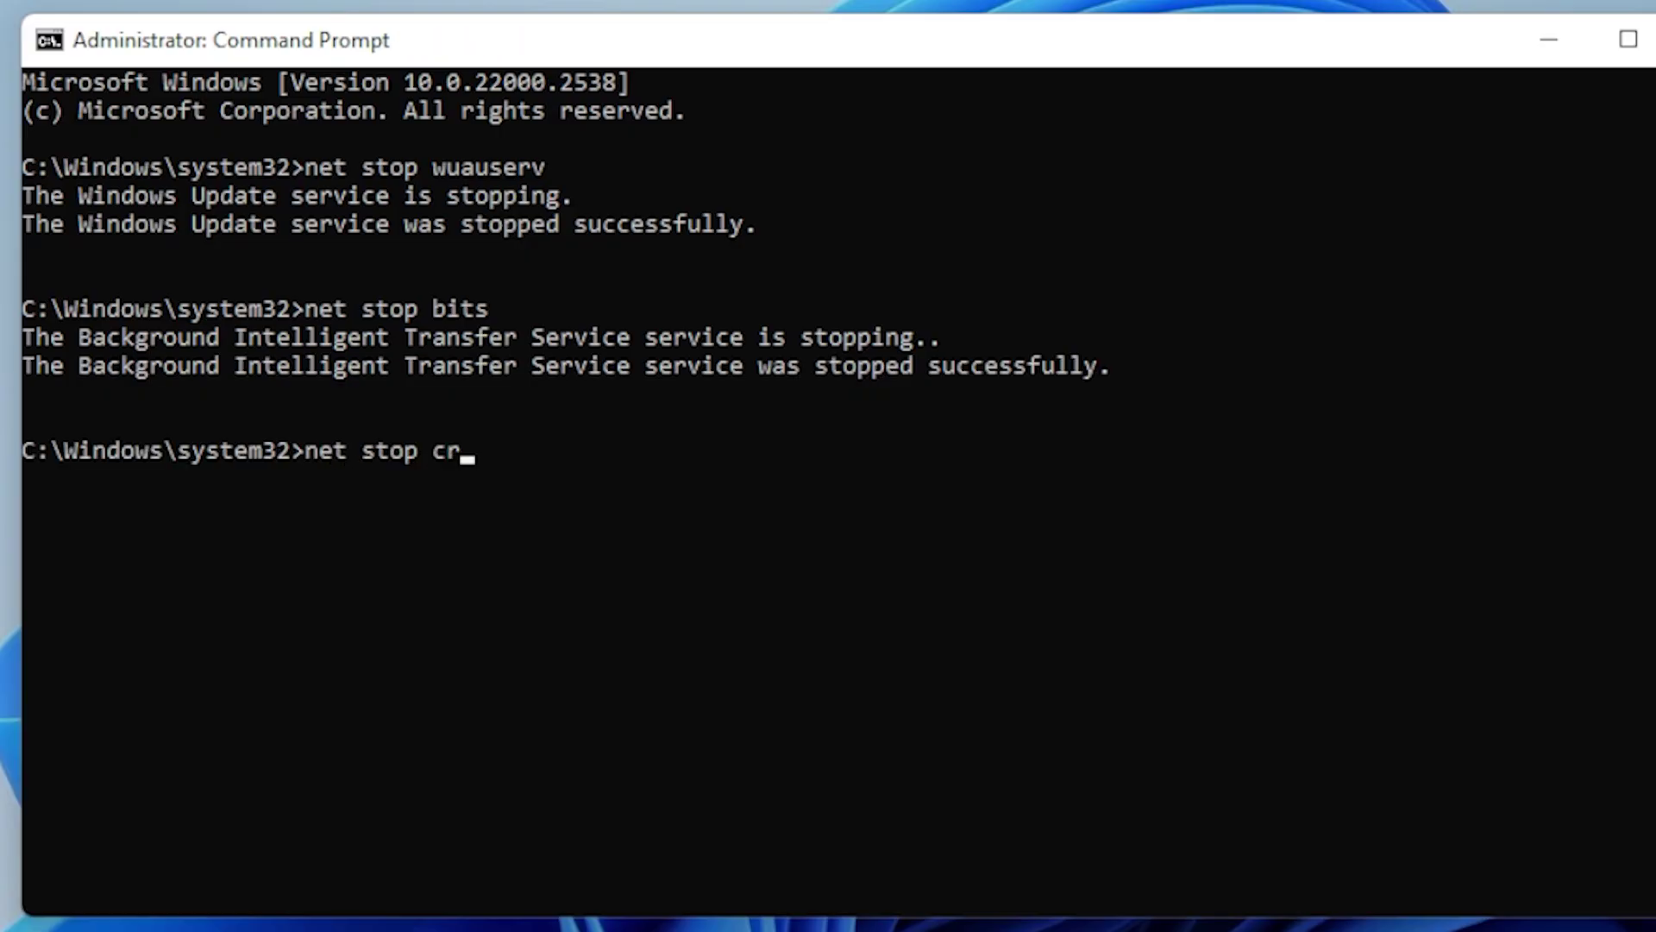
text(yptsvc)
key(Return)
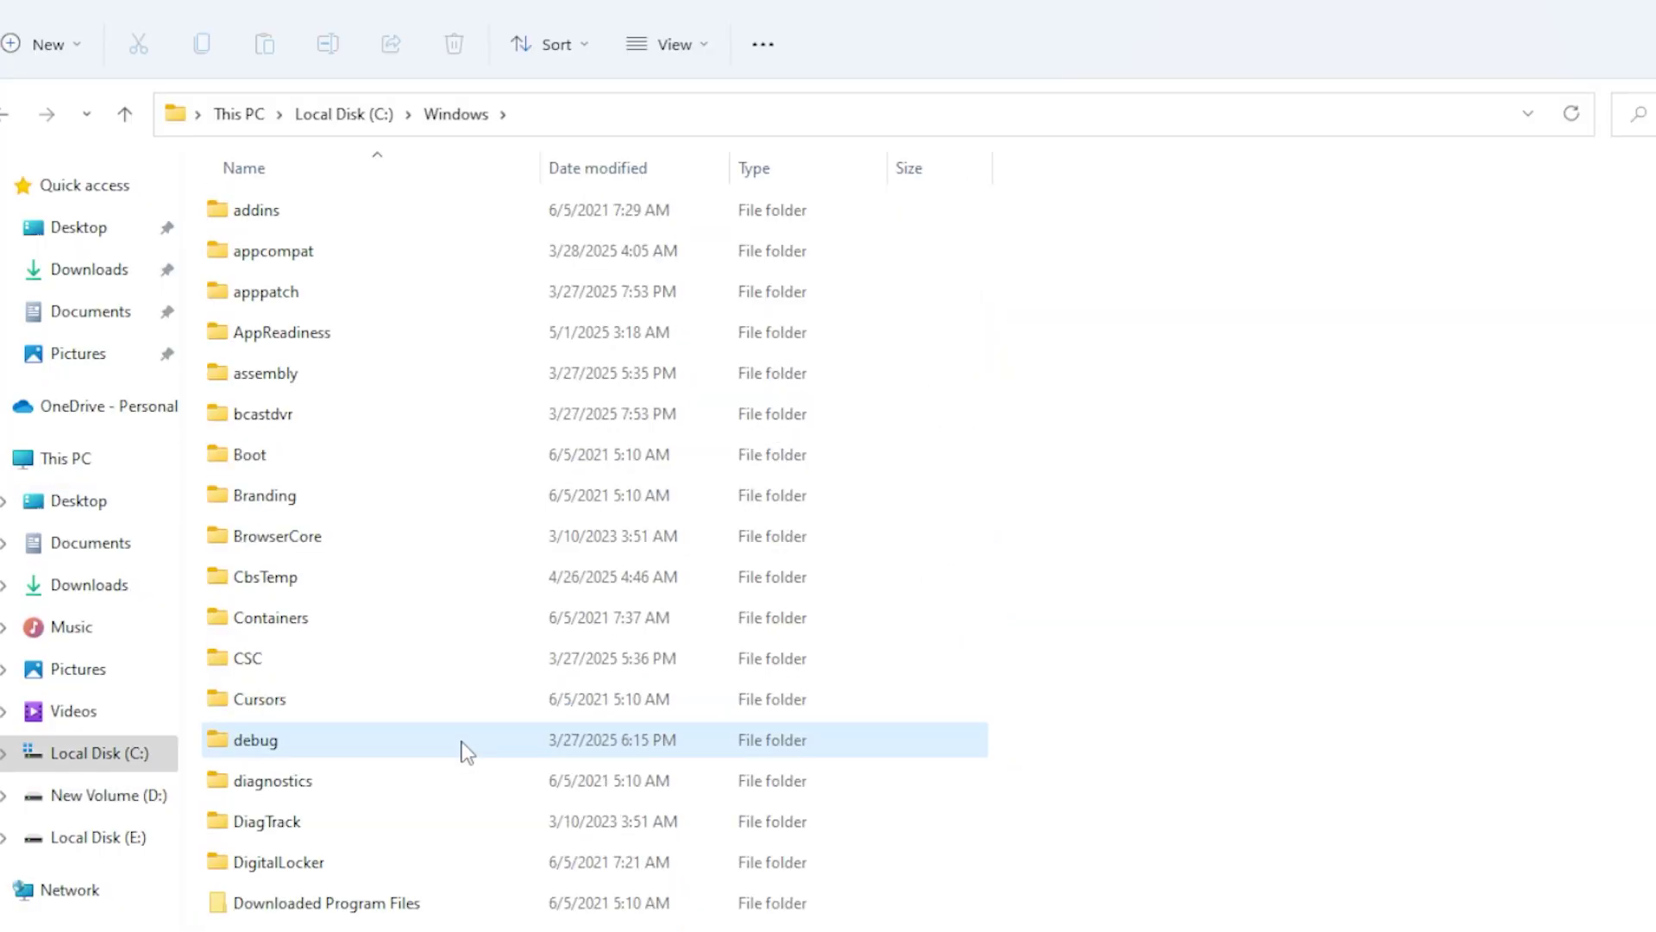
- Open C:\Windows\SoftwareDistribution and select all five items for deletion
key(s)
double_click(402, 616)
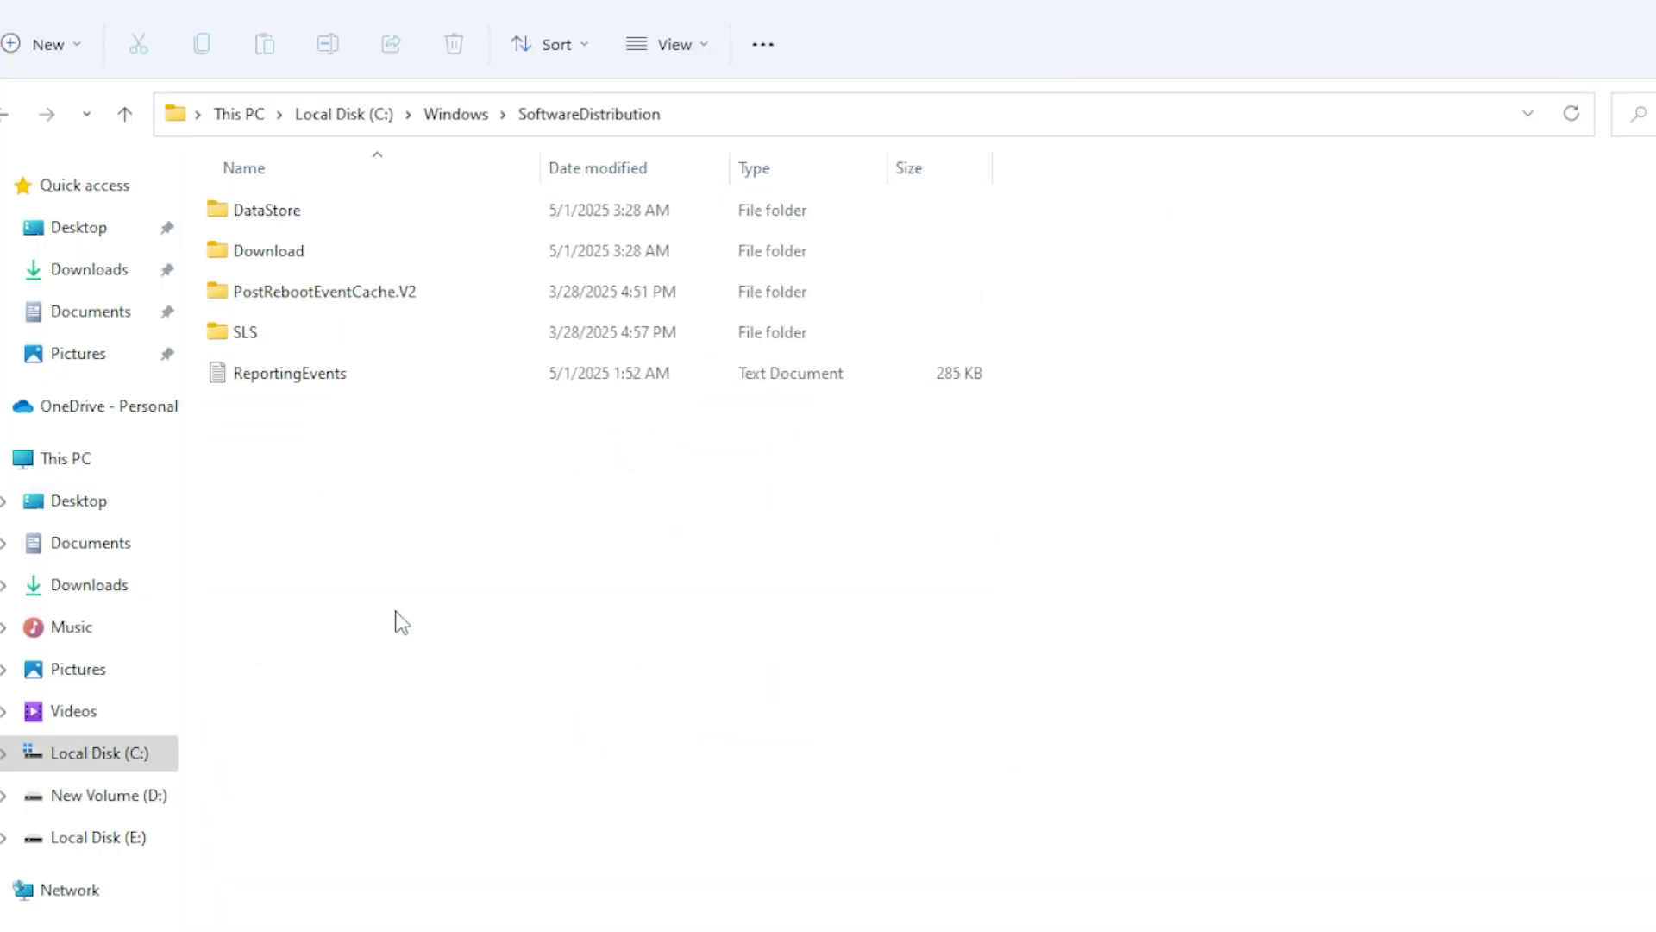
click(5, 116)
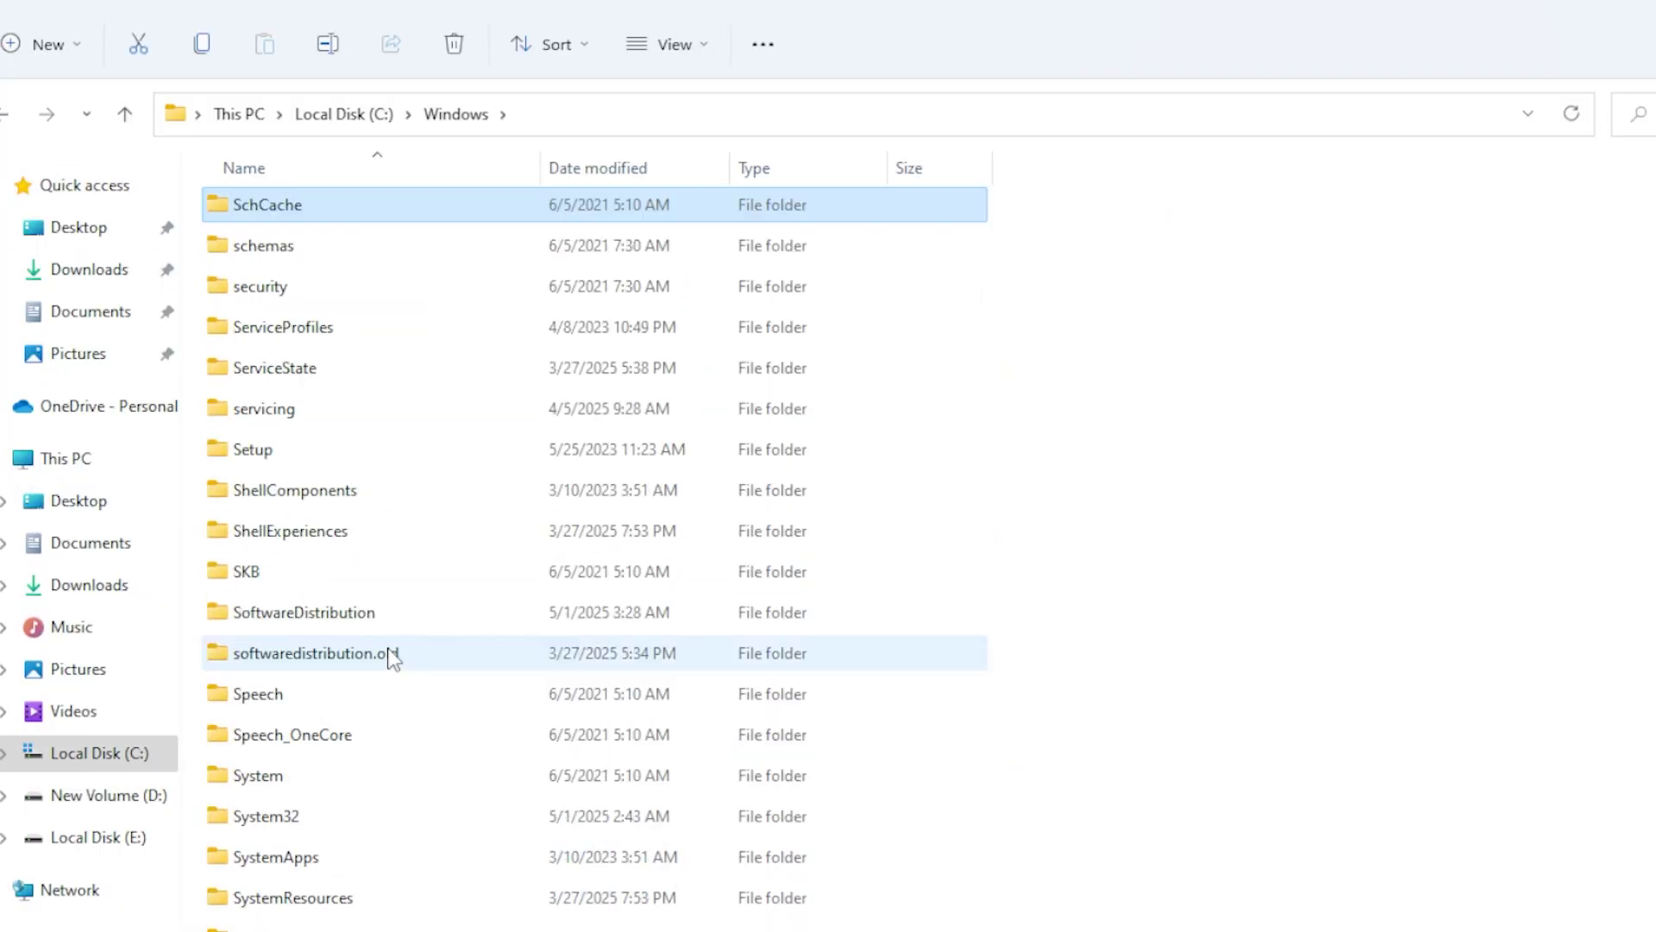
double_click(374, 614)
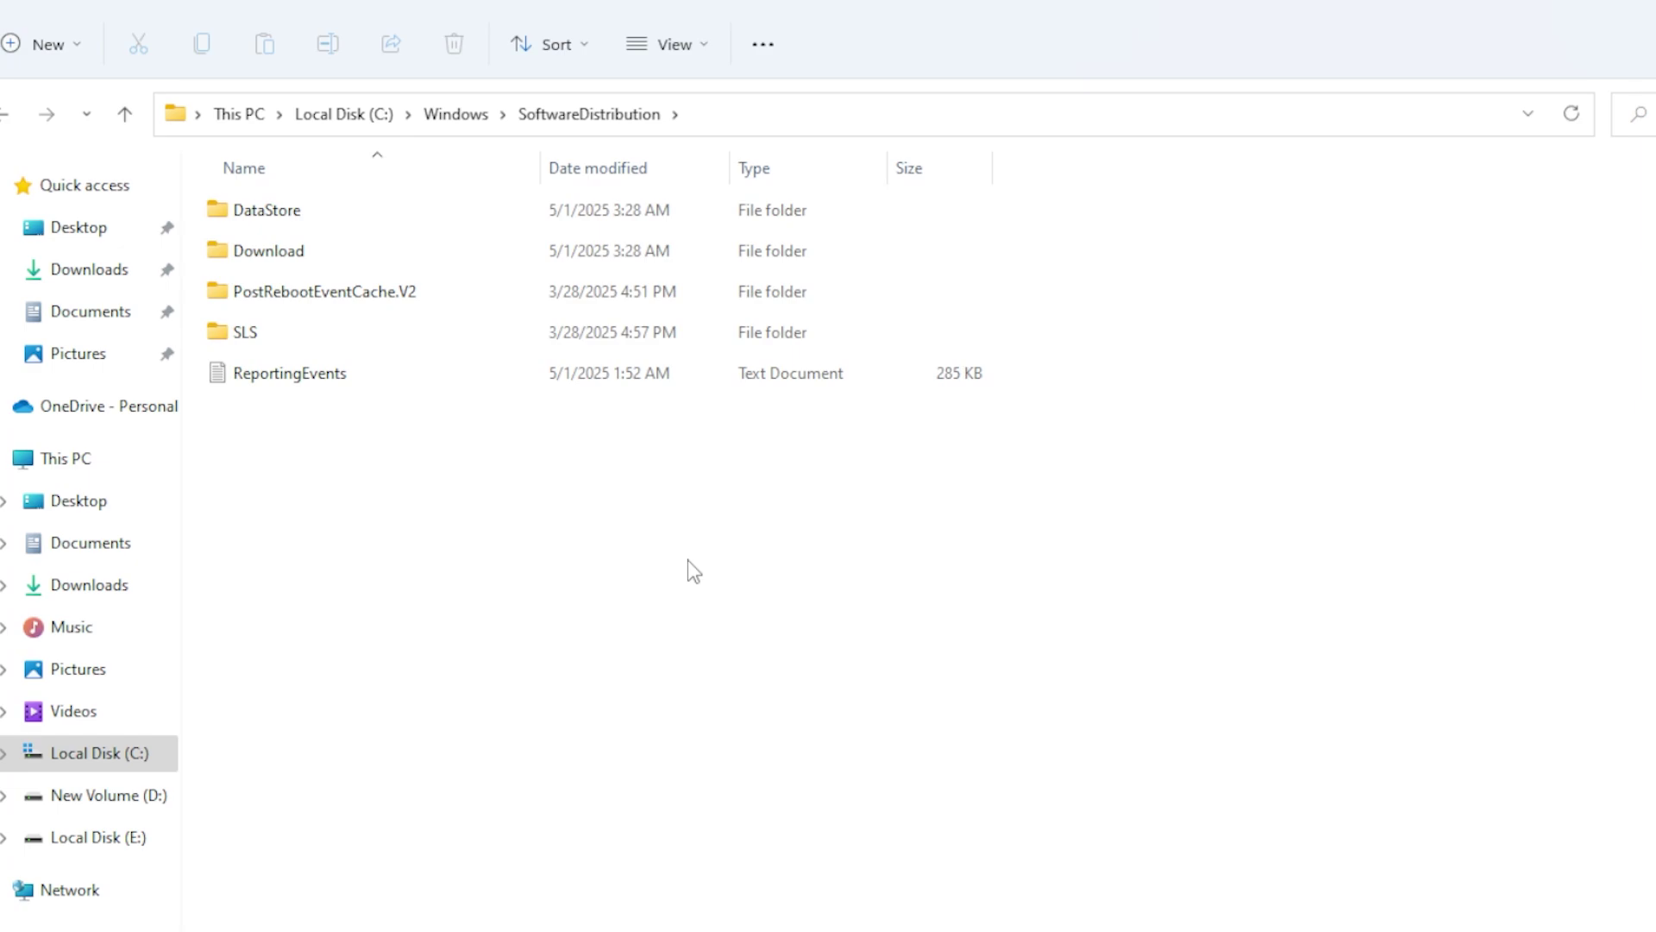
key(ctrl+a)
right_click(614, 364)
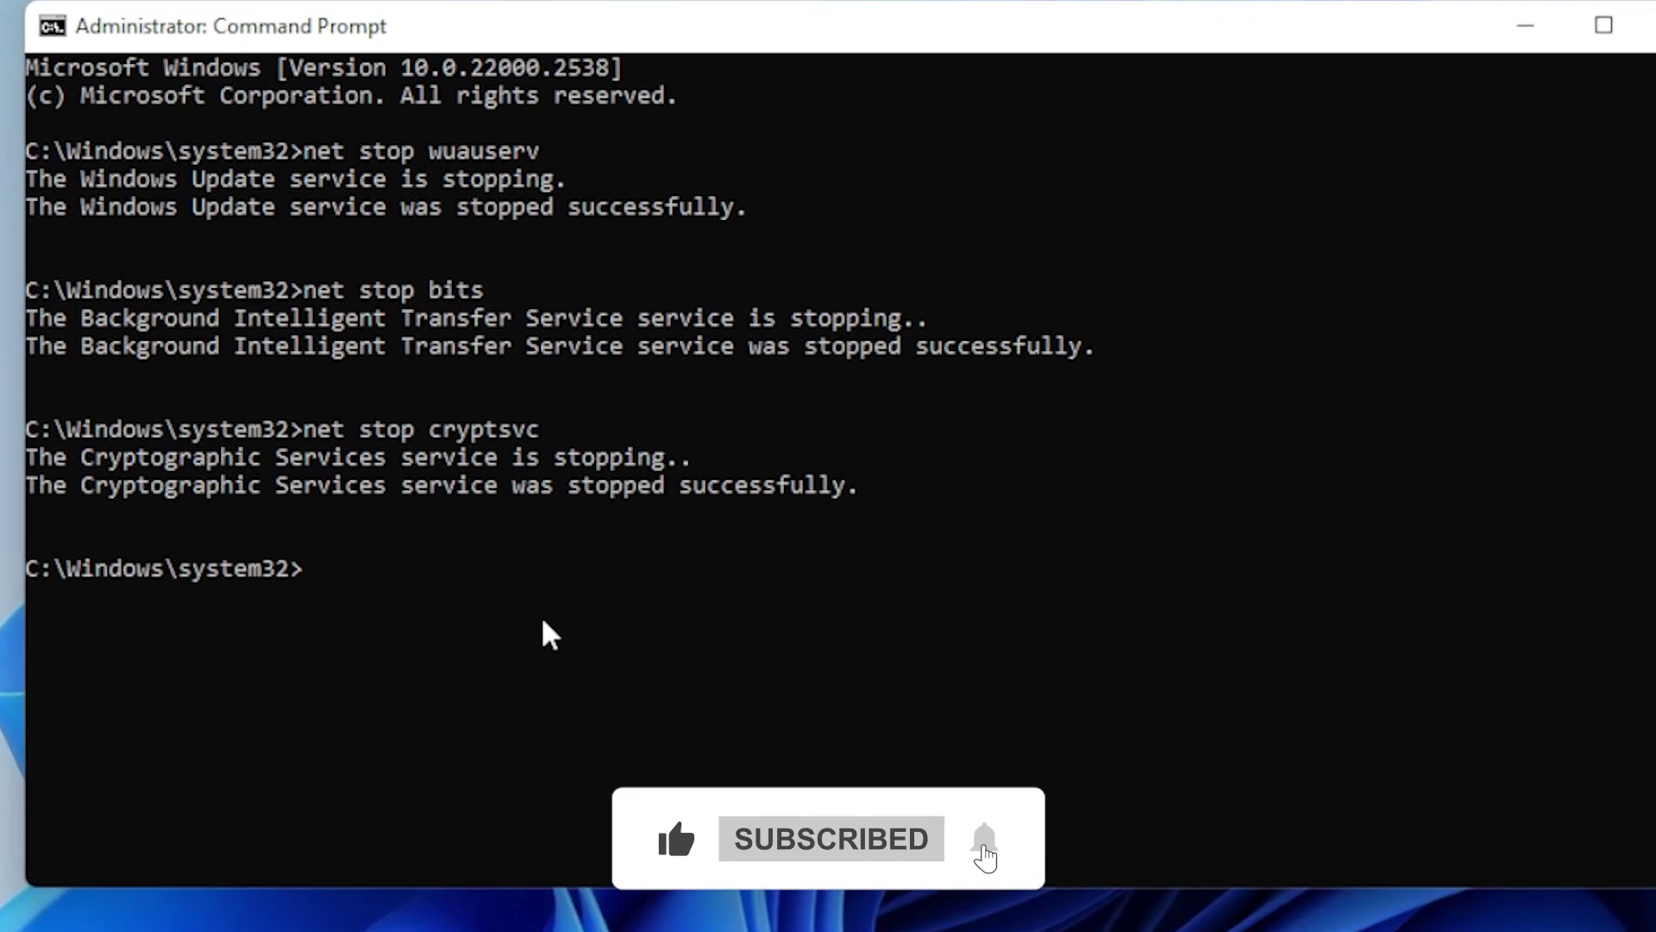
- Restart wuauserv, bits and cryptsvc with net start commands
text(net s)
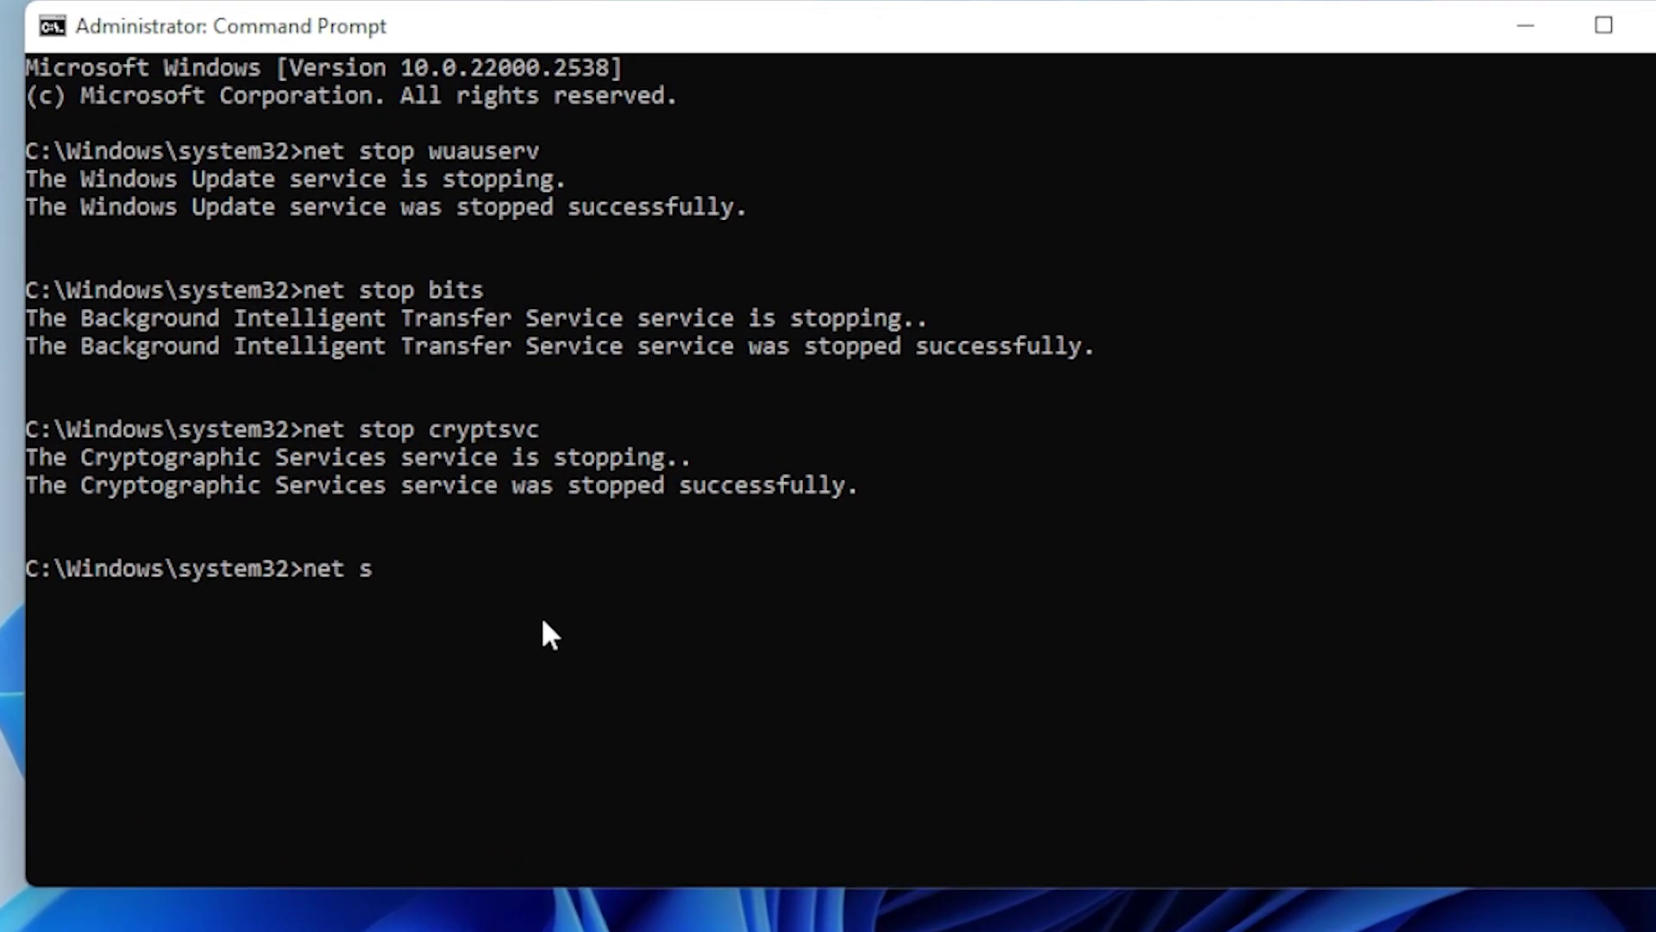
text(tart)
text( wuauserv)
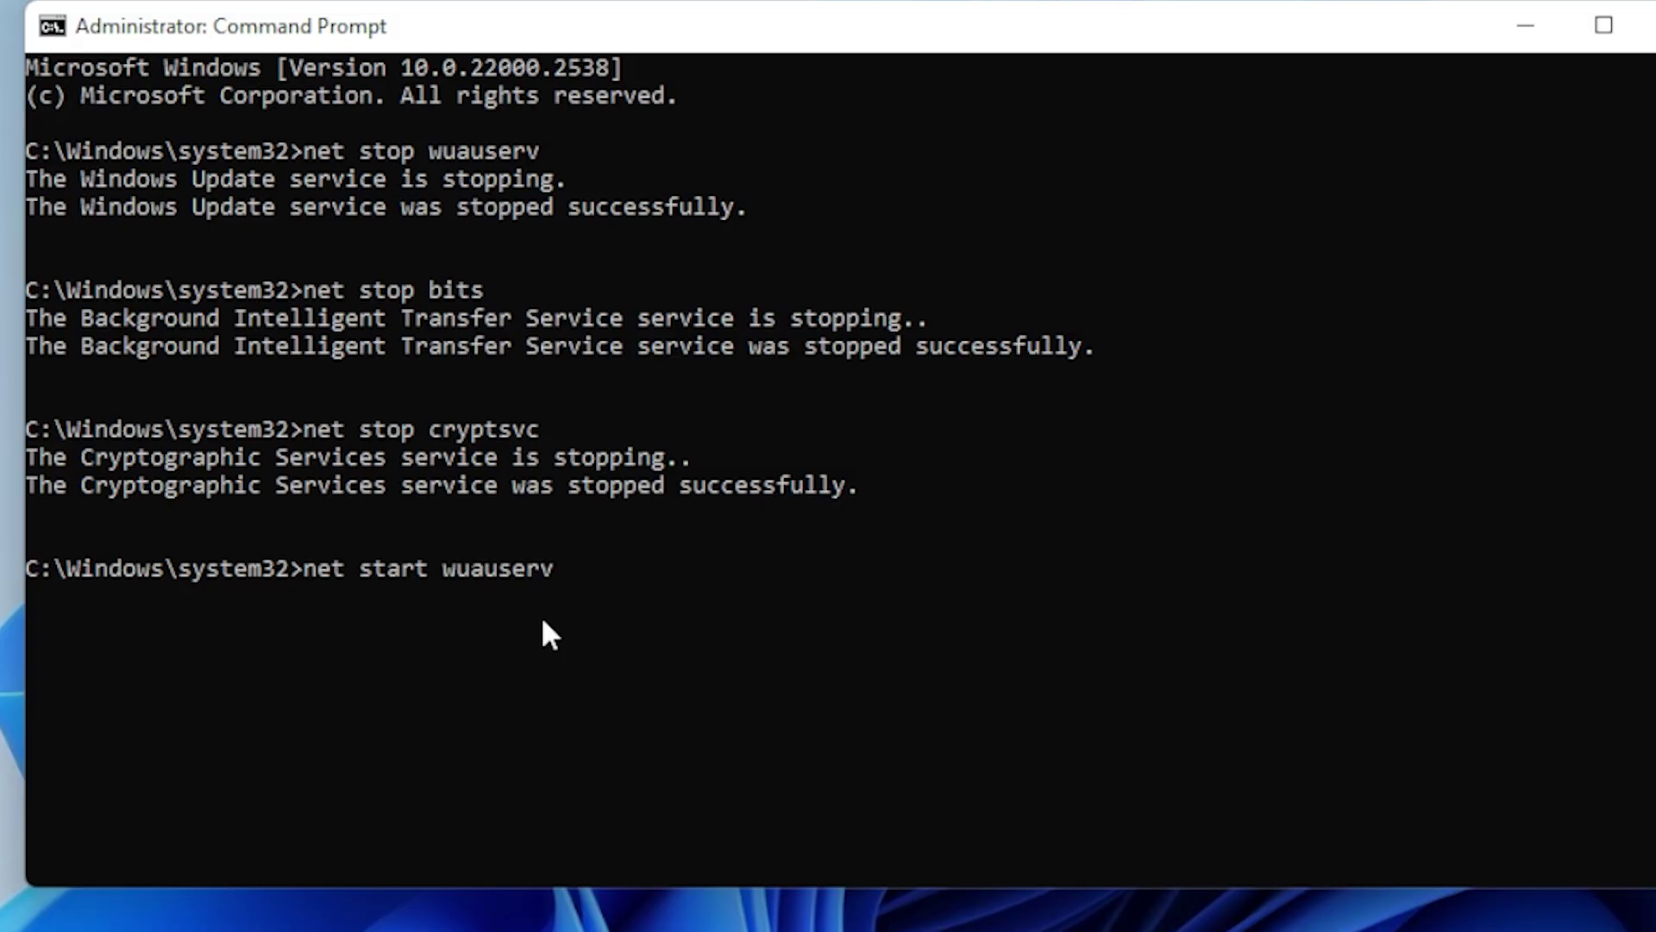
key(Return)
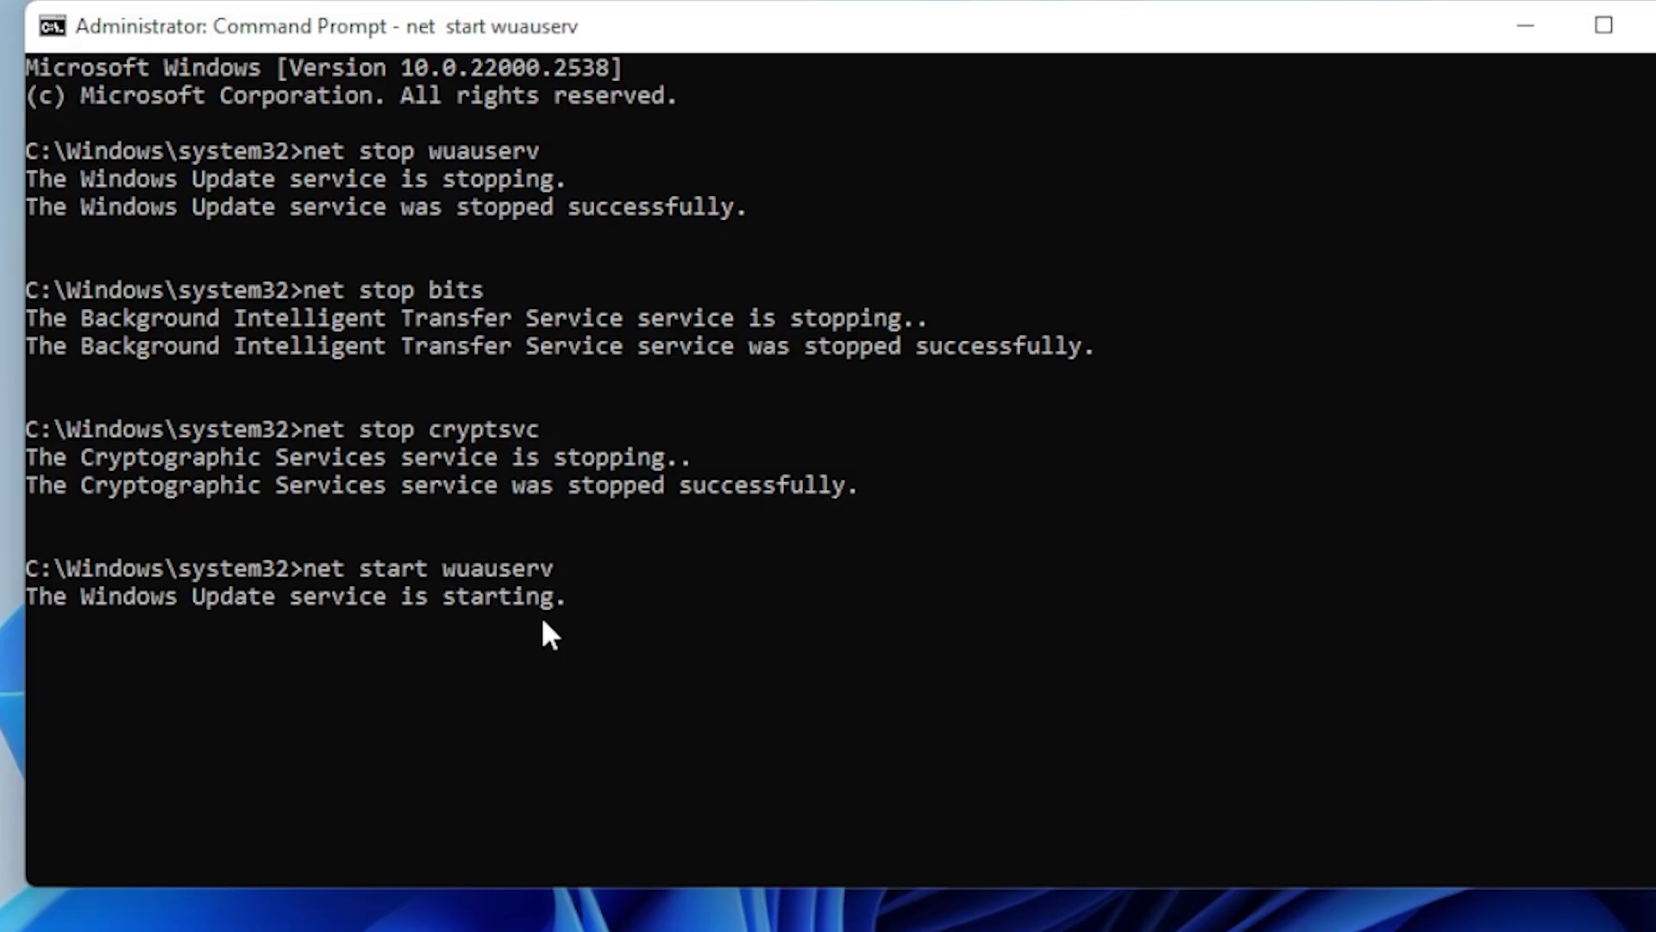
text(net )
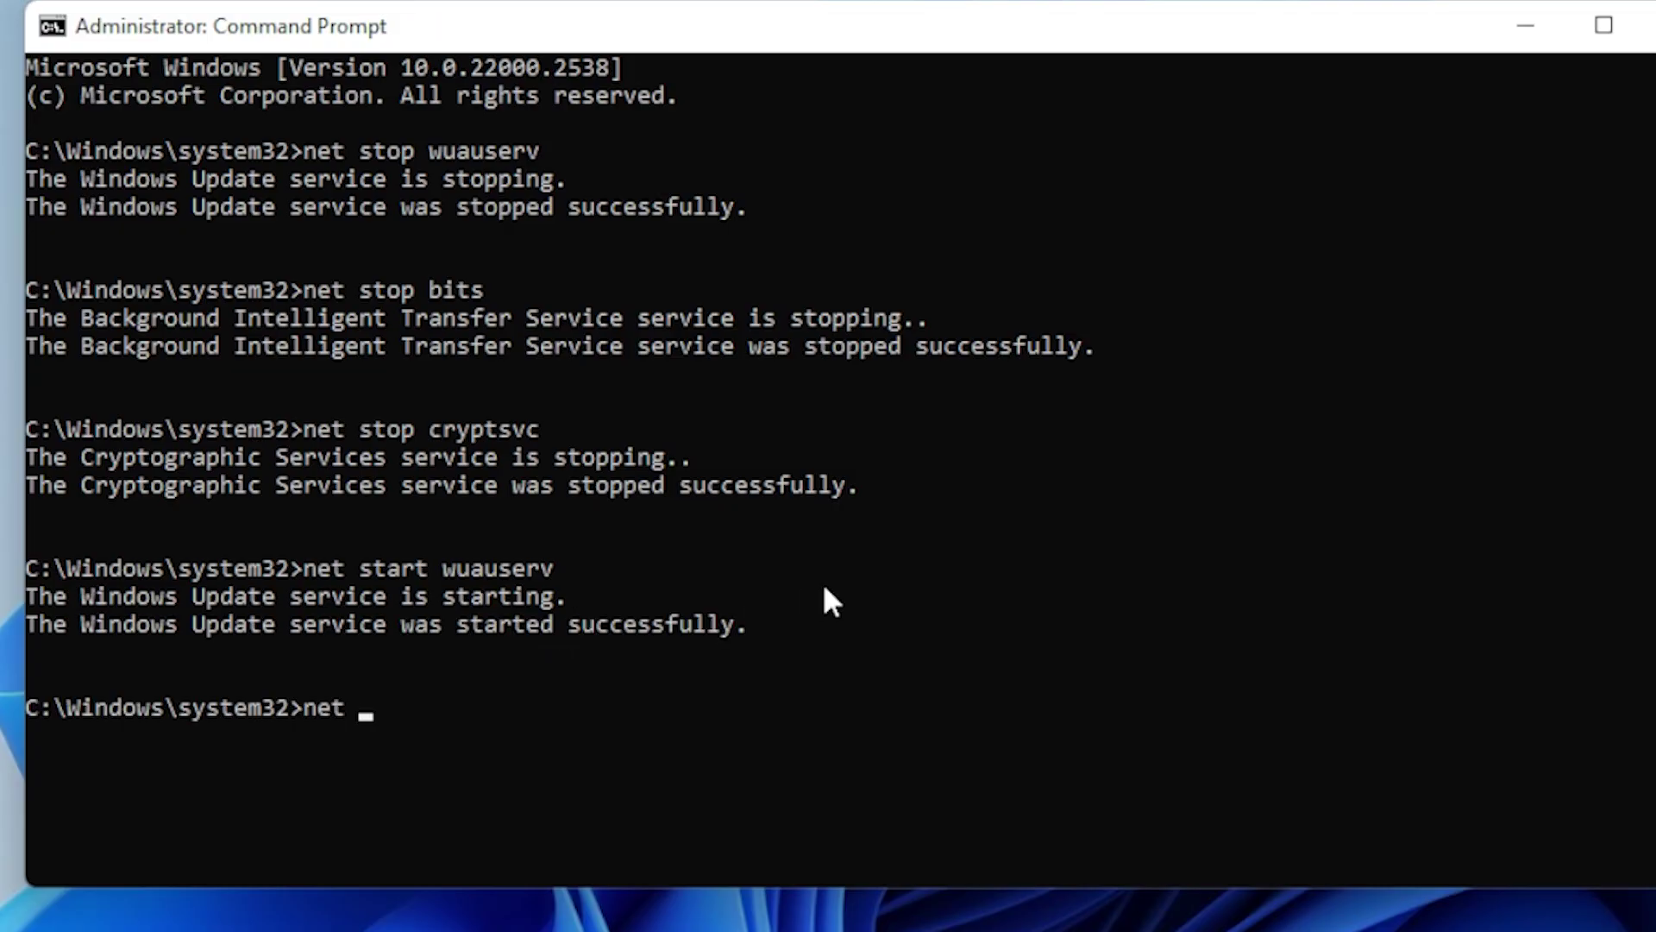
text(start bits)
key(Return)
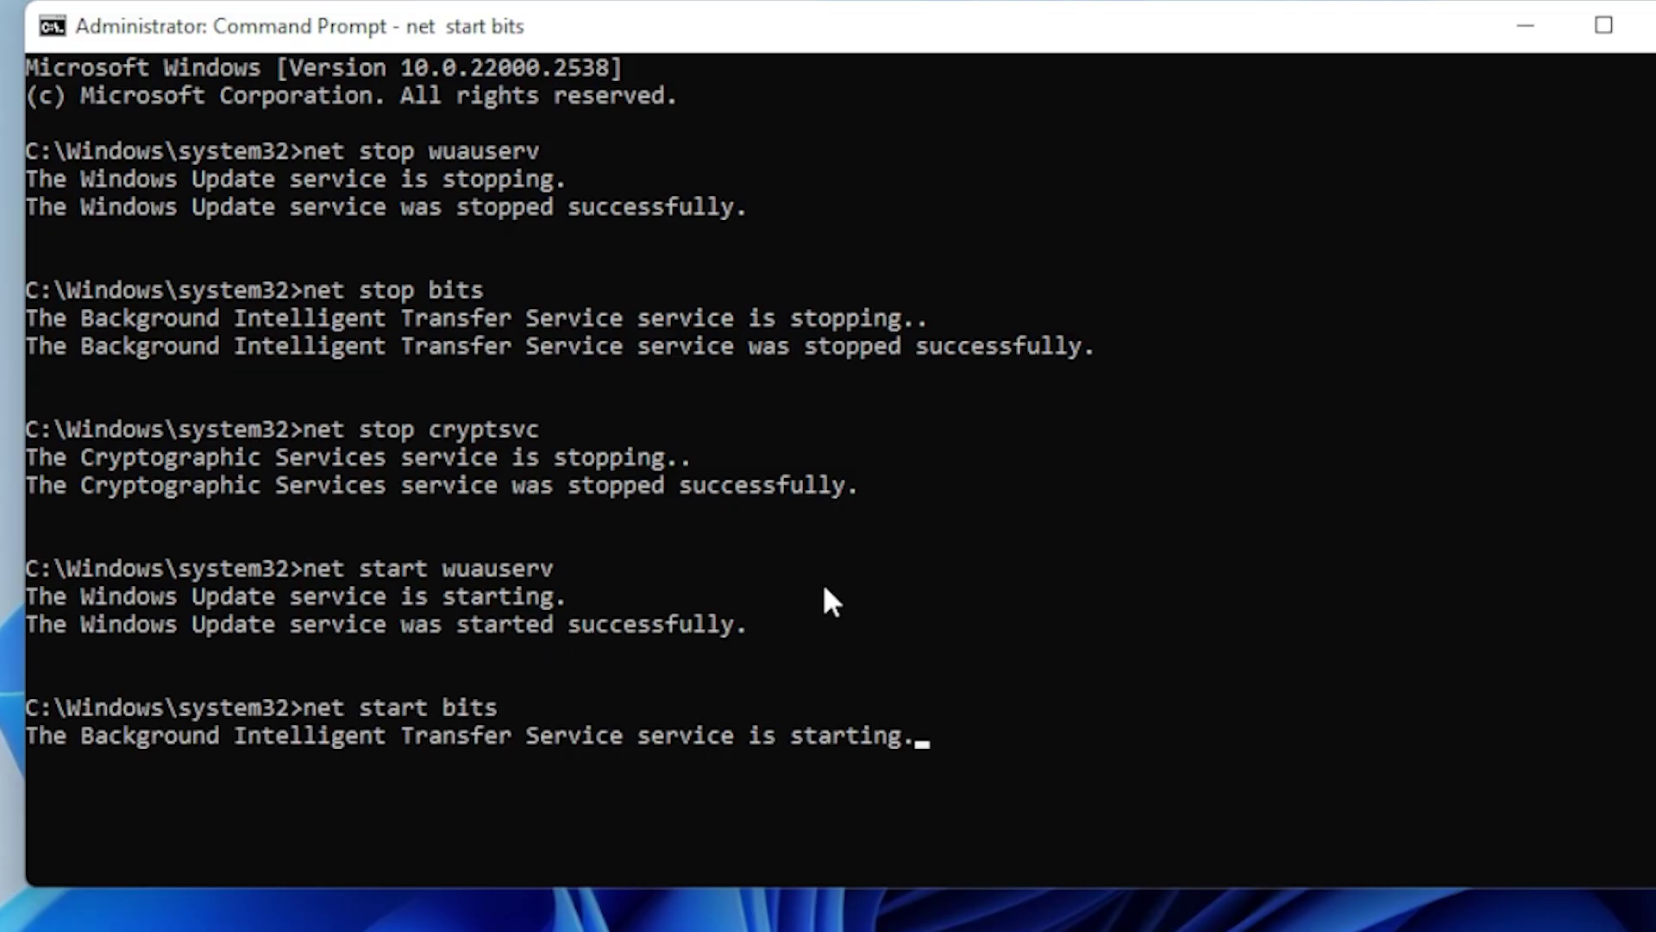
text(net s)
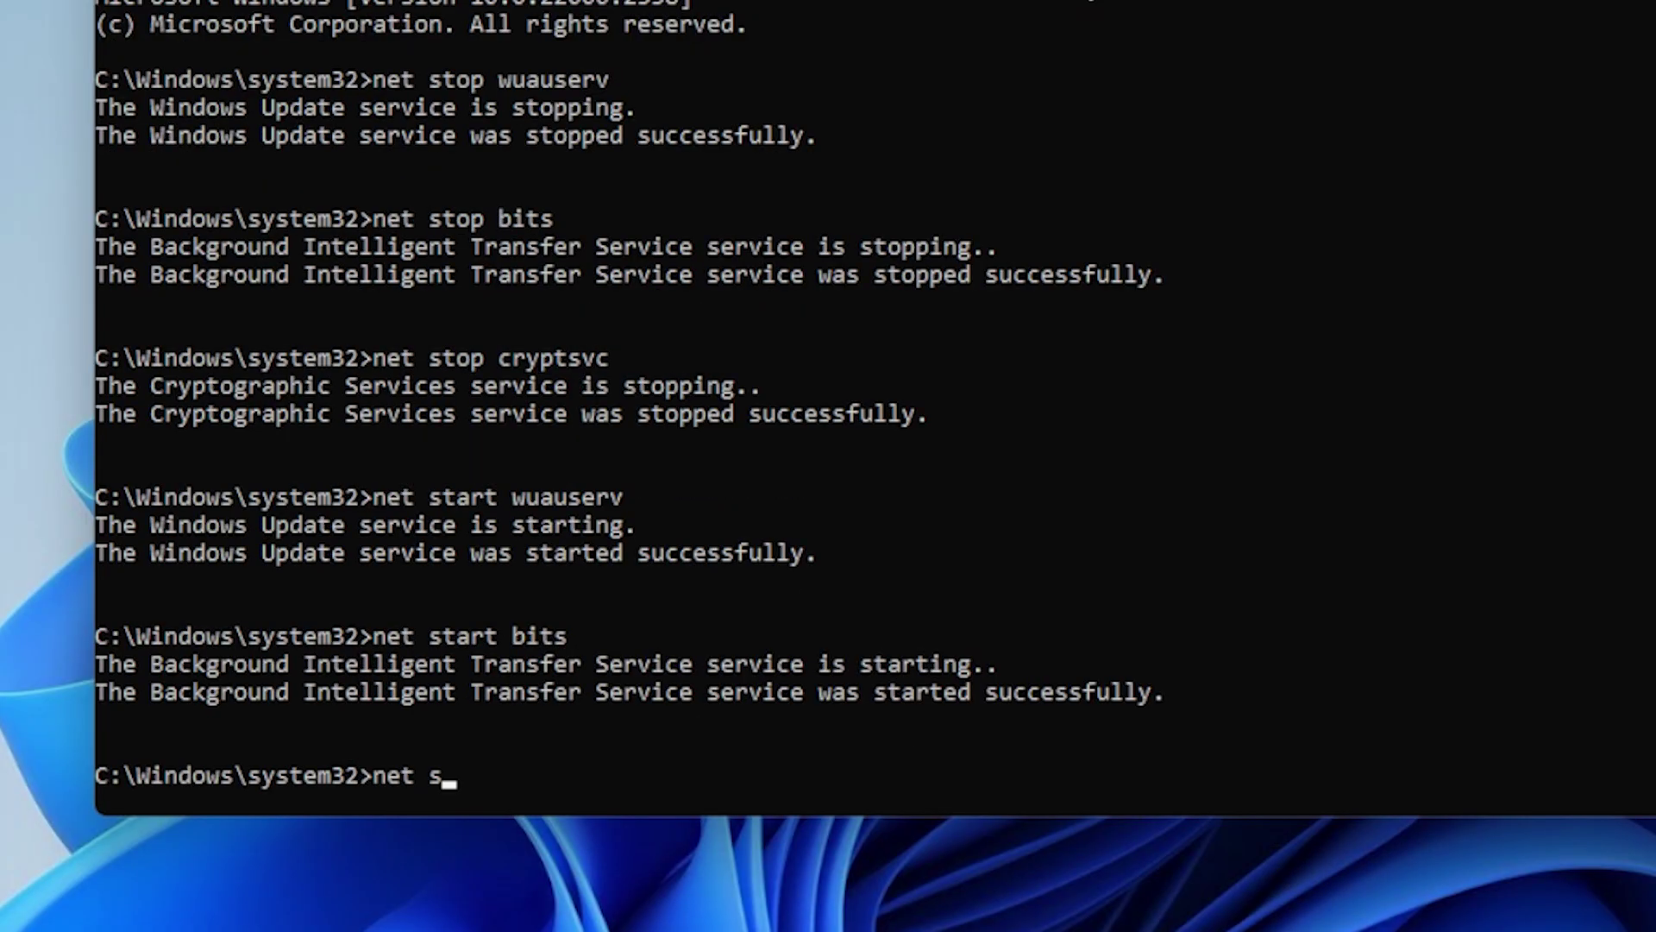
text(tart s)
text(crypt)
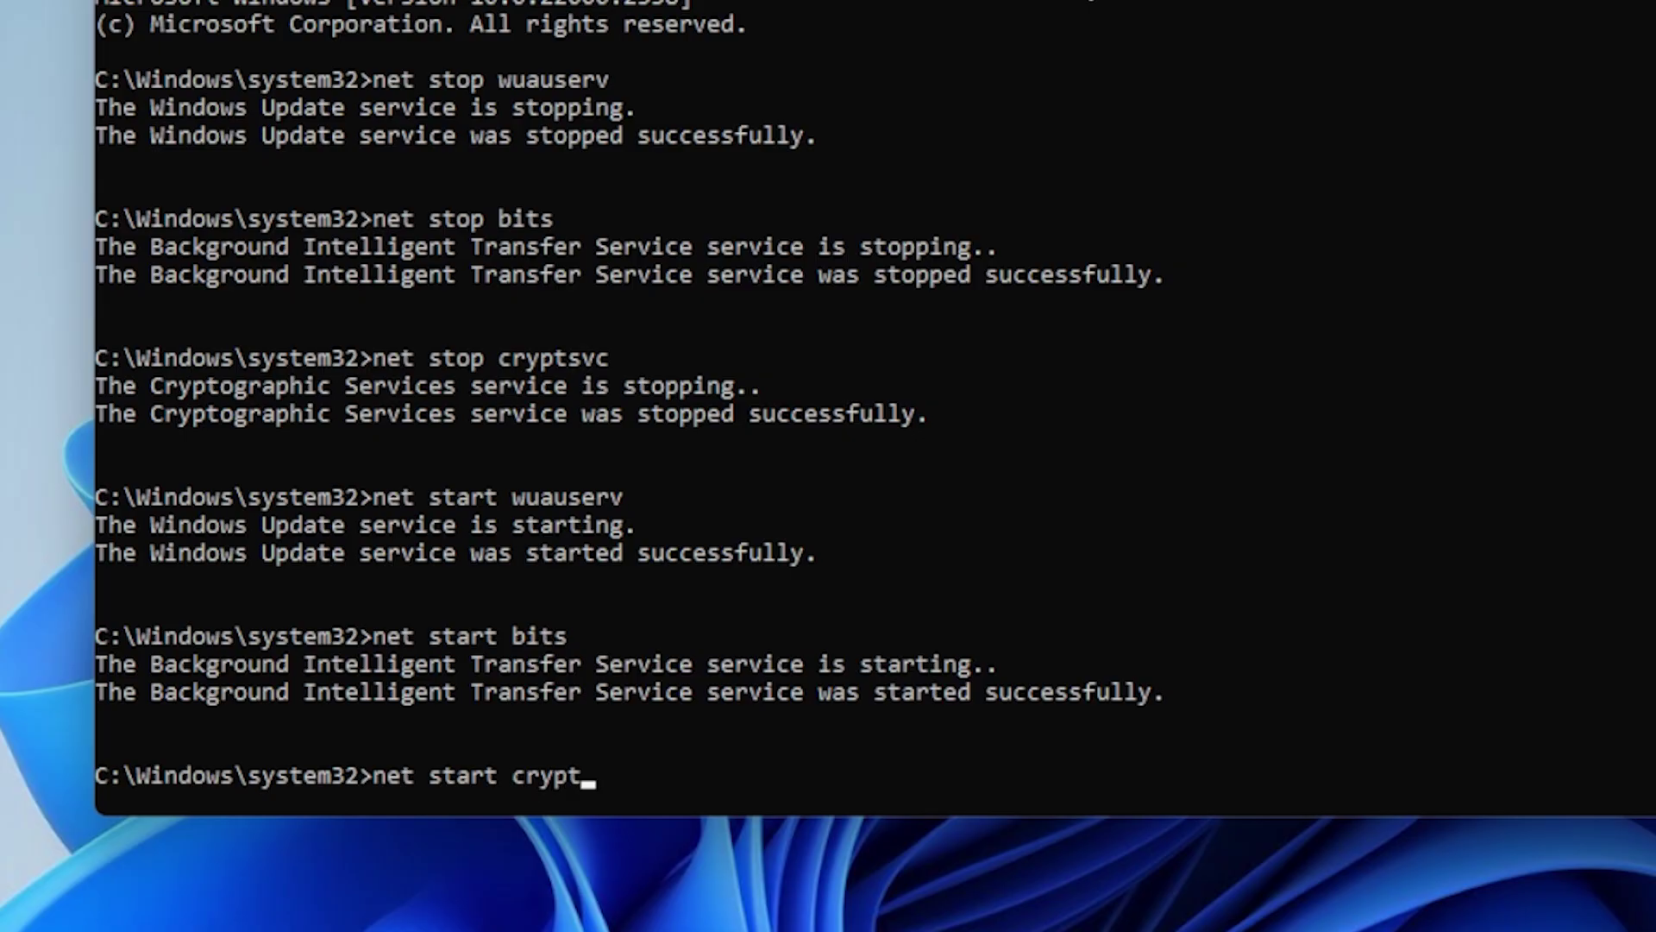
text(svc)
key(Return)
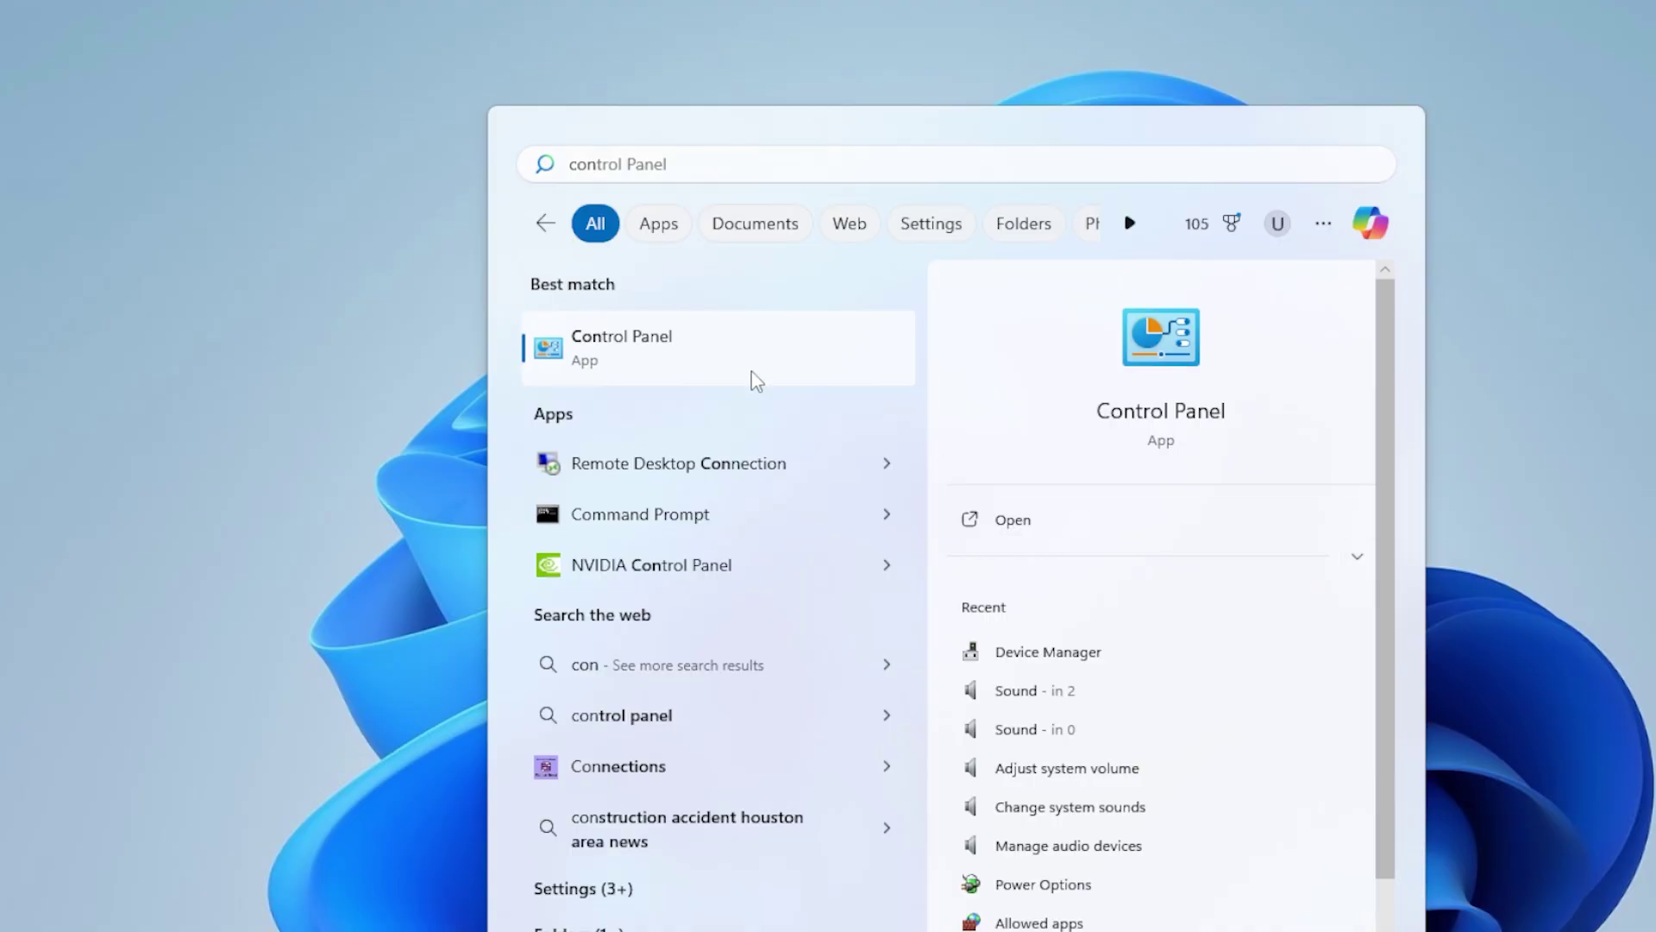
- Go to Control Panel's Windows Defender Firewall allowed apps list via System and Security
click(754, 374)
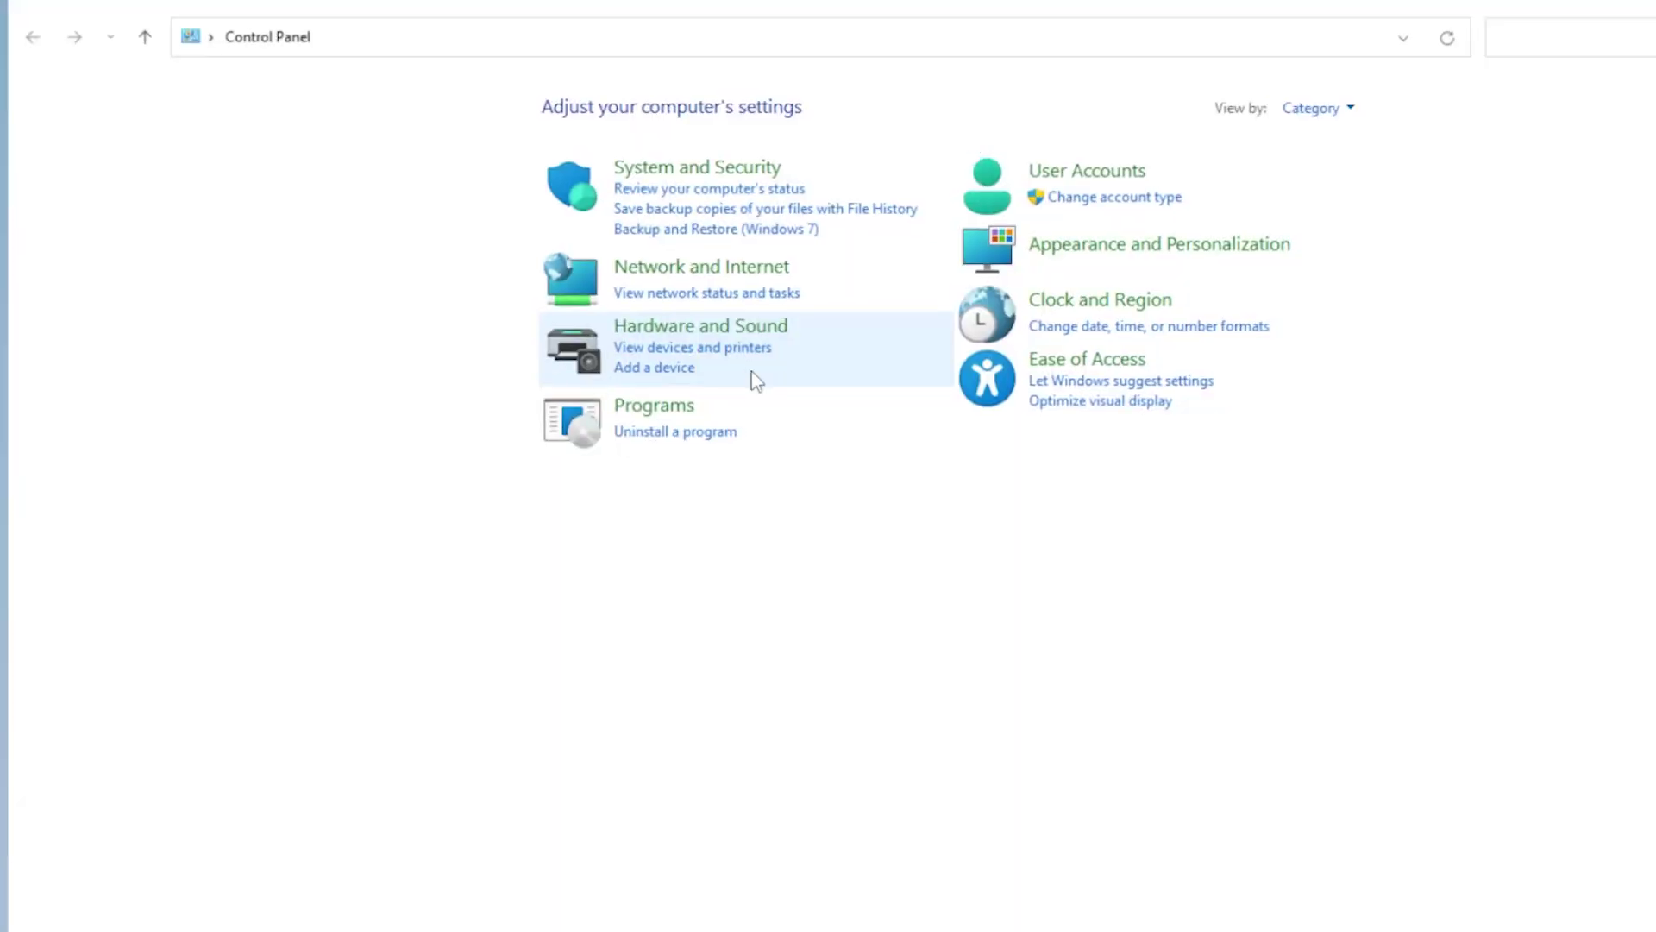
click(743, 168)
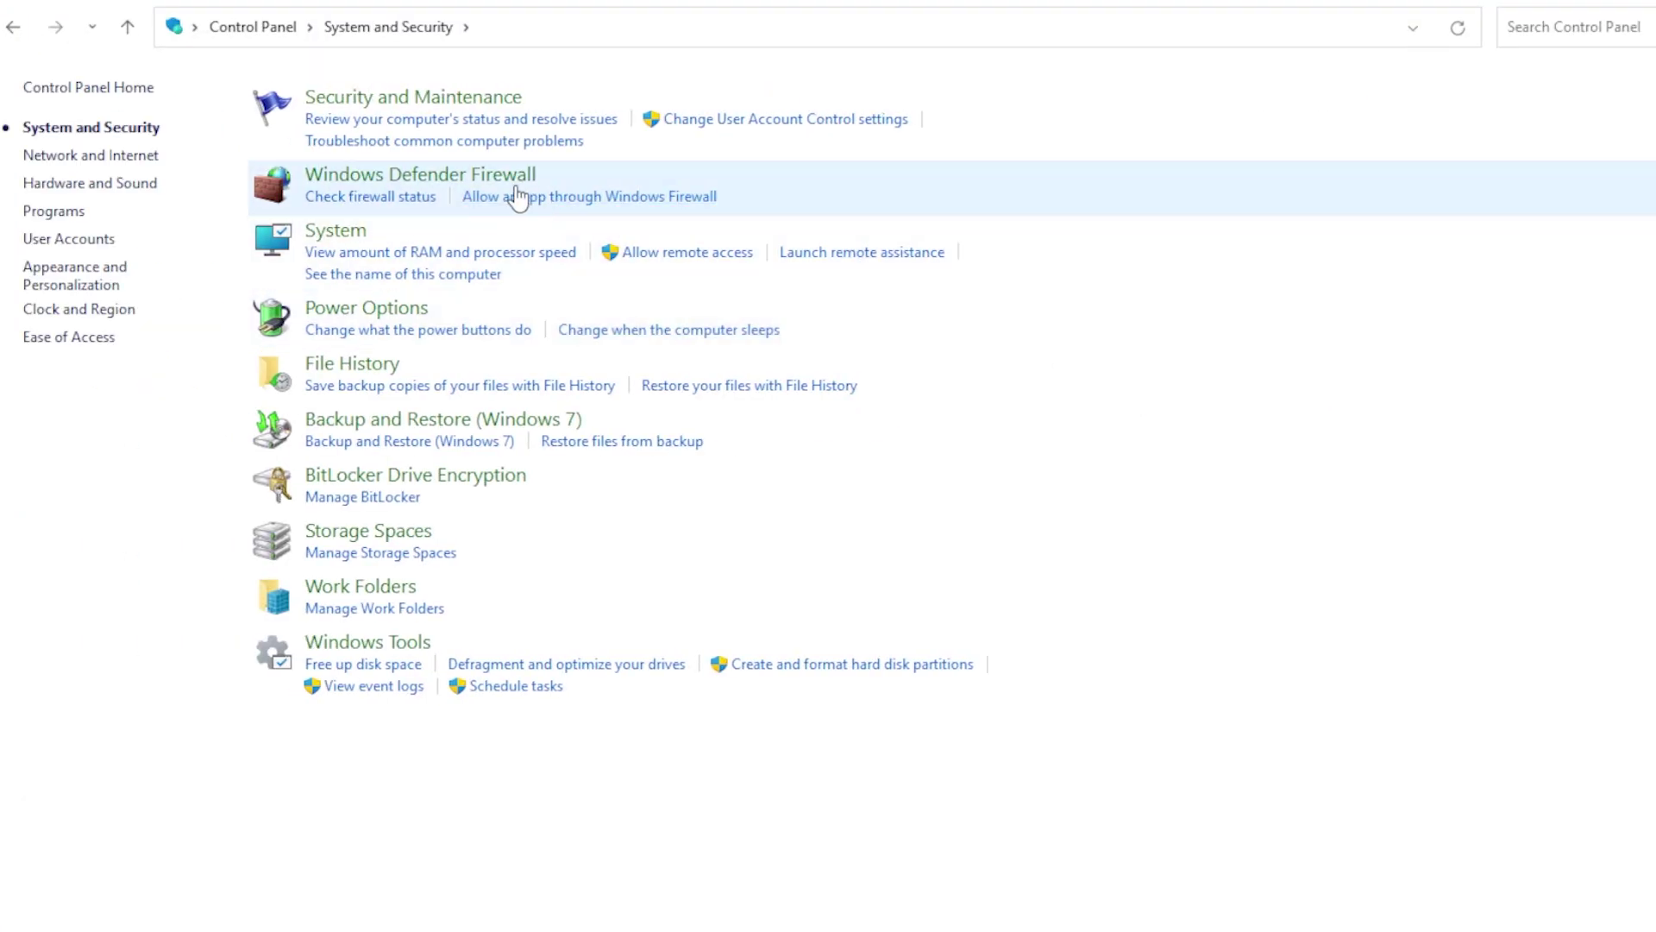
click(516, 182)
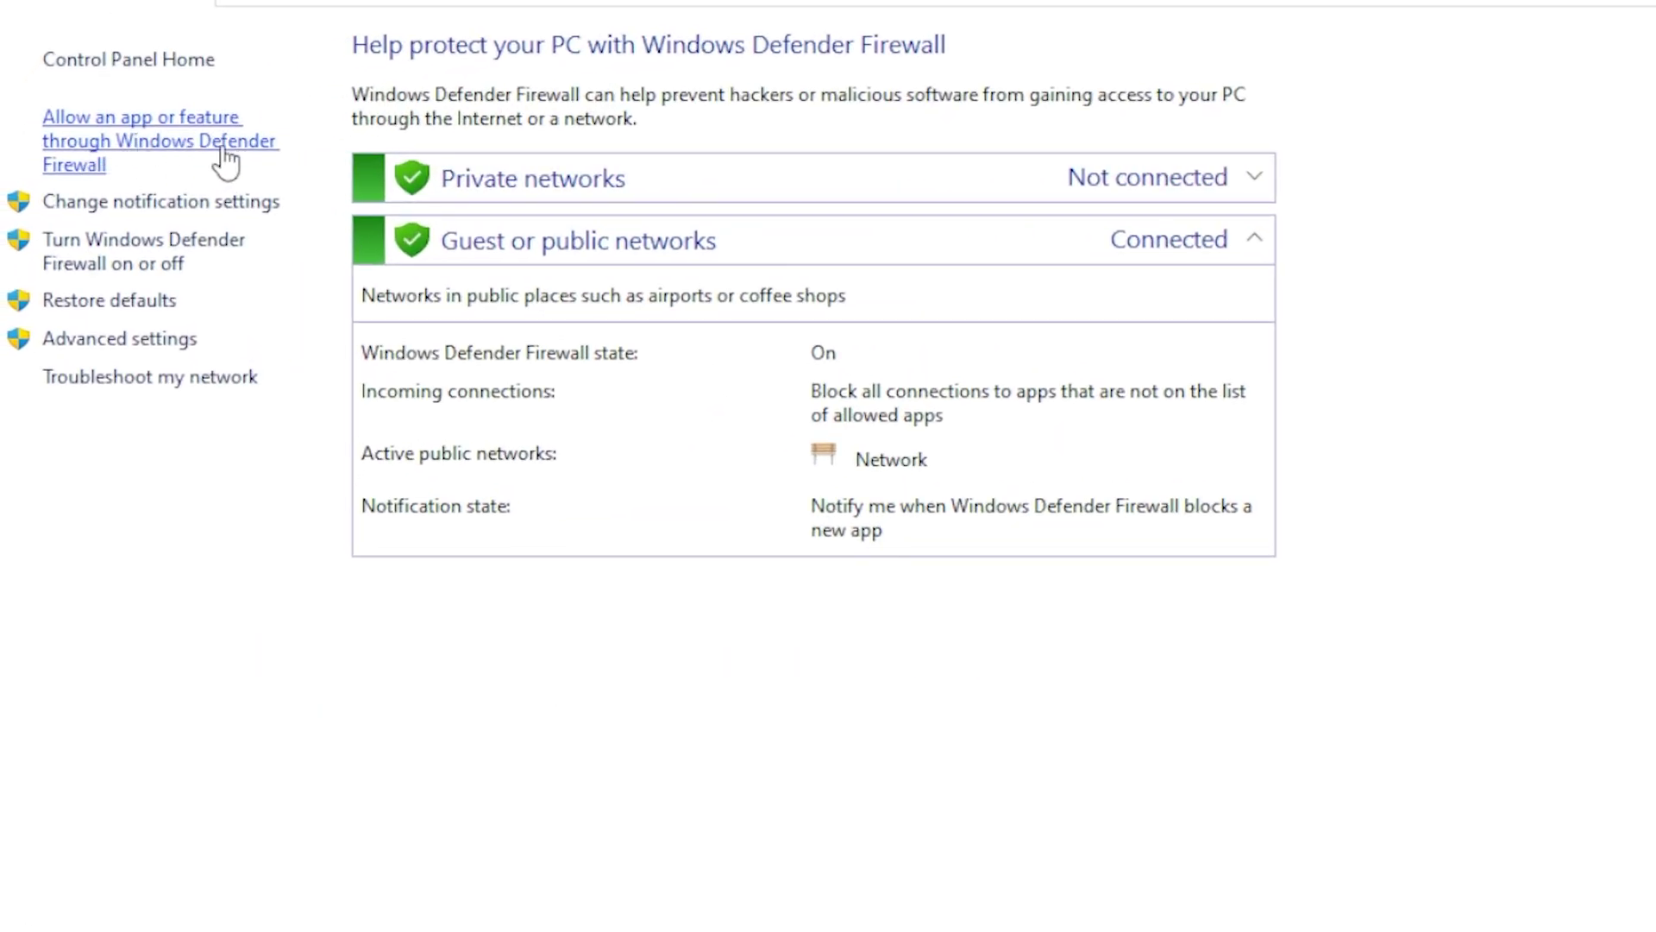
click(221, 156)
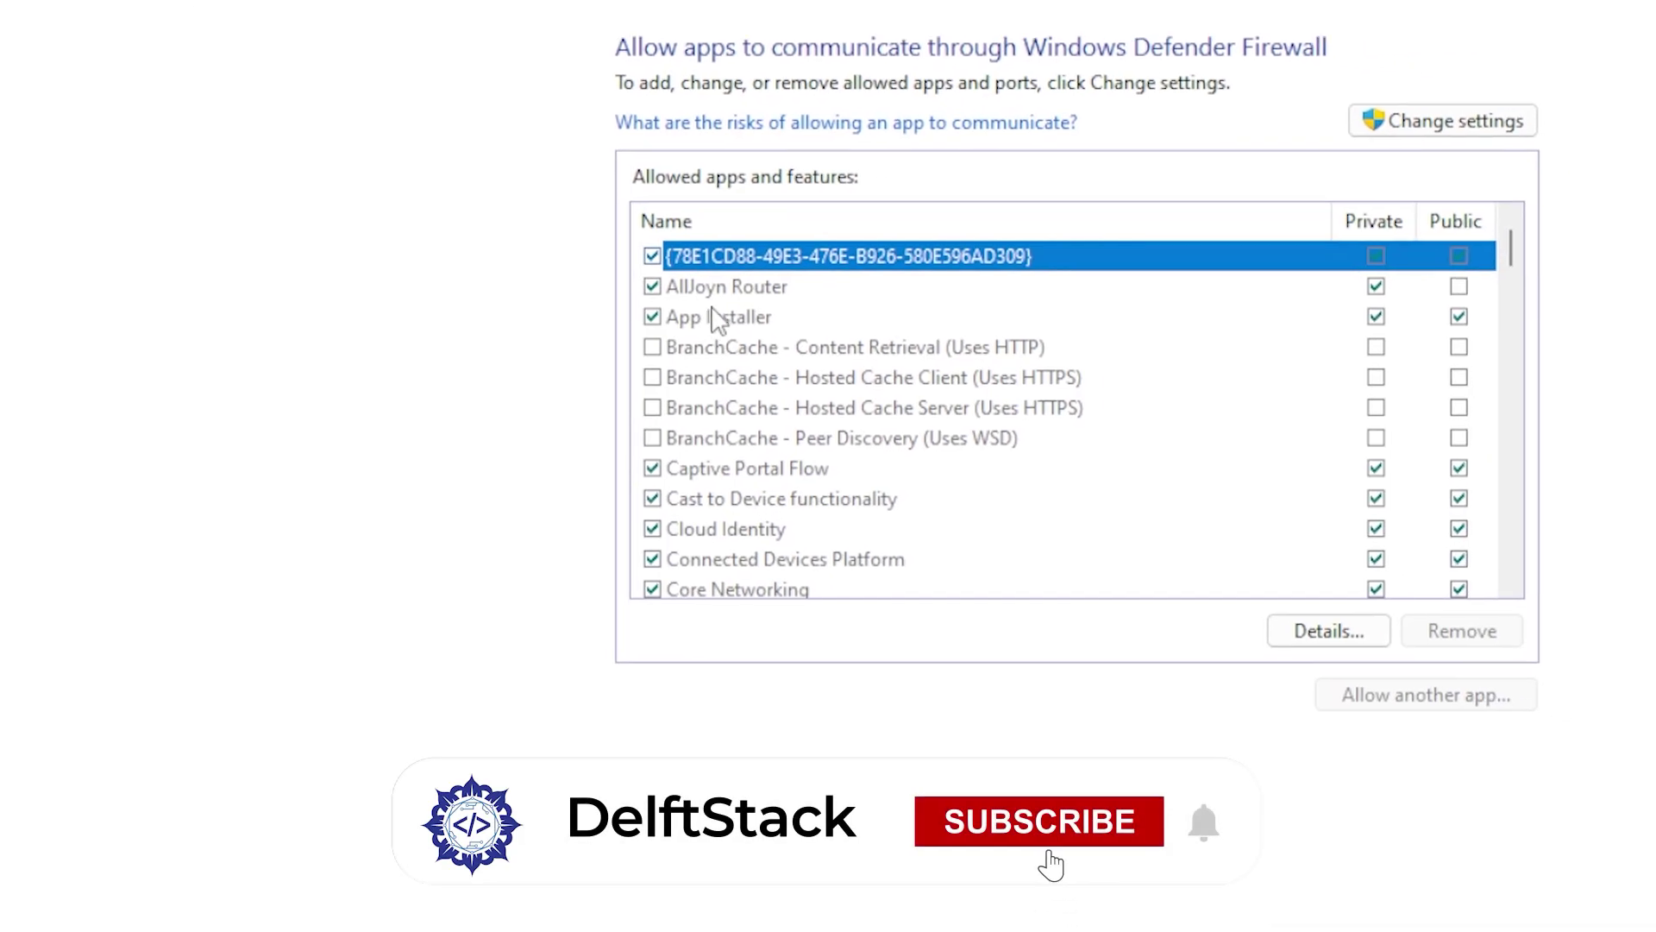
- Scroll the allowed apps list to review the entries starting with W
scroll(892, 350, down, 2)
scroll(1061, 452, down, 3)
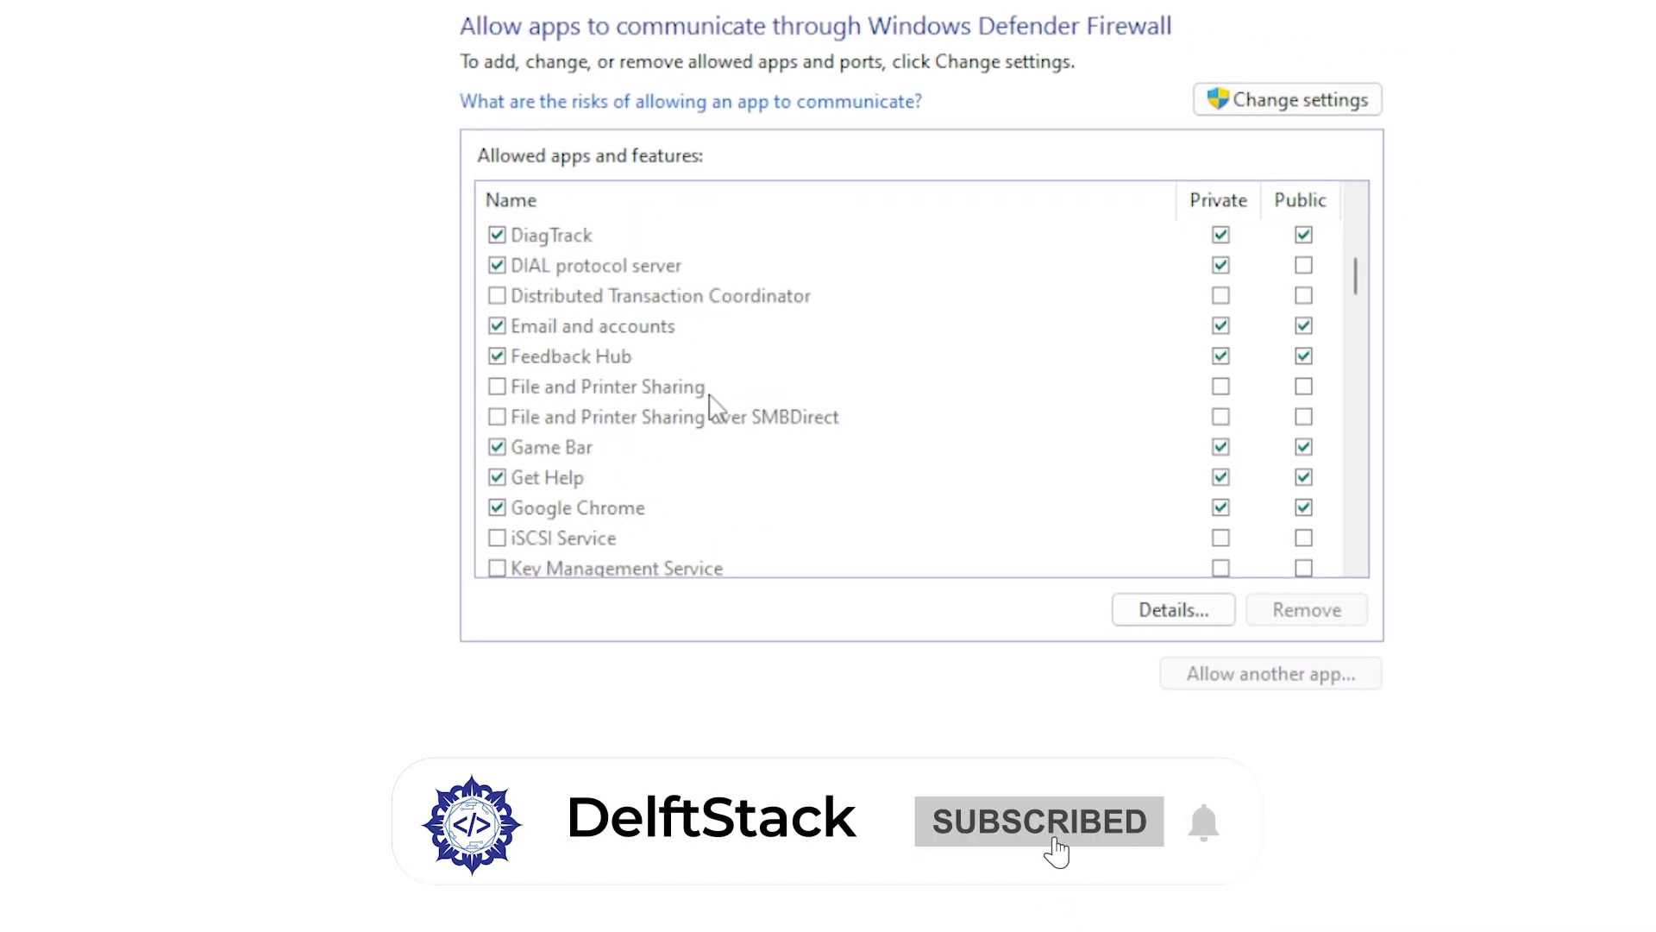
click(721, 438)
key(w)
scroll(713, 392, down, 2)
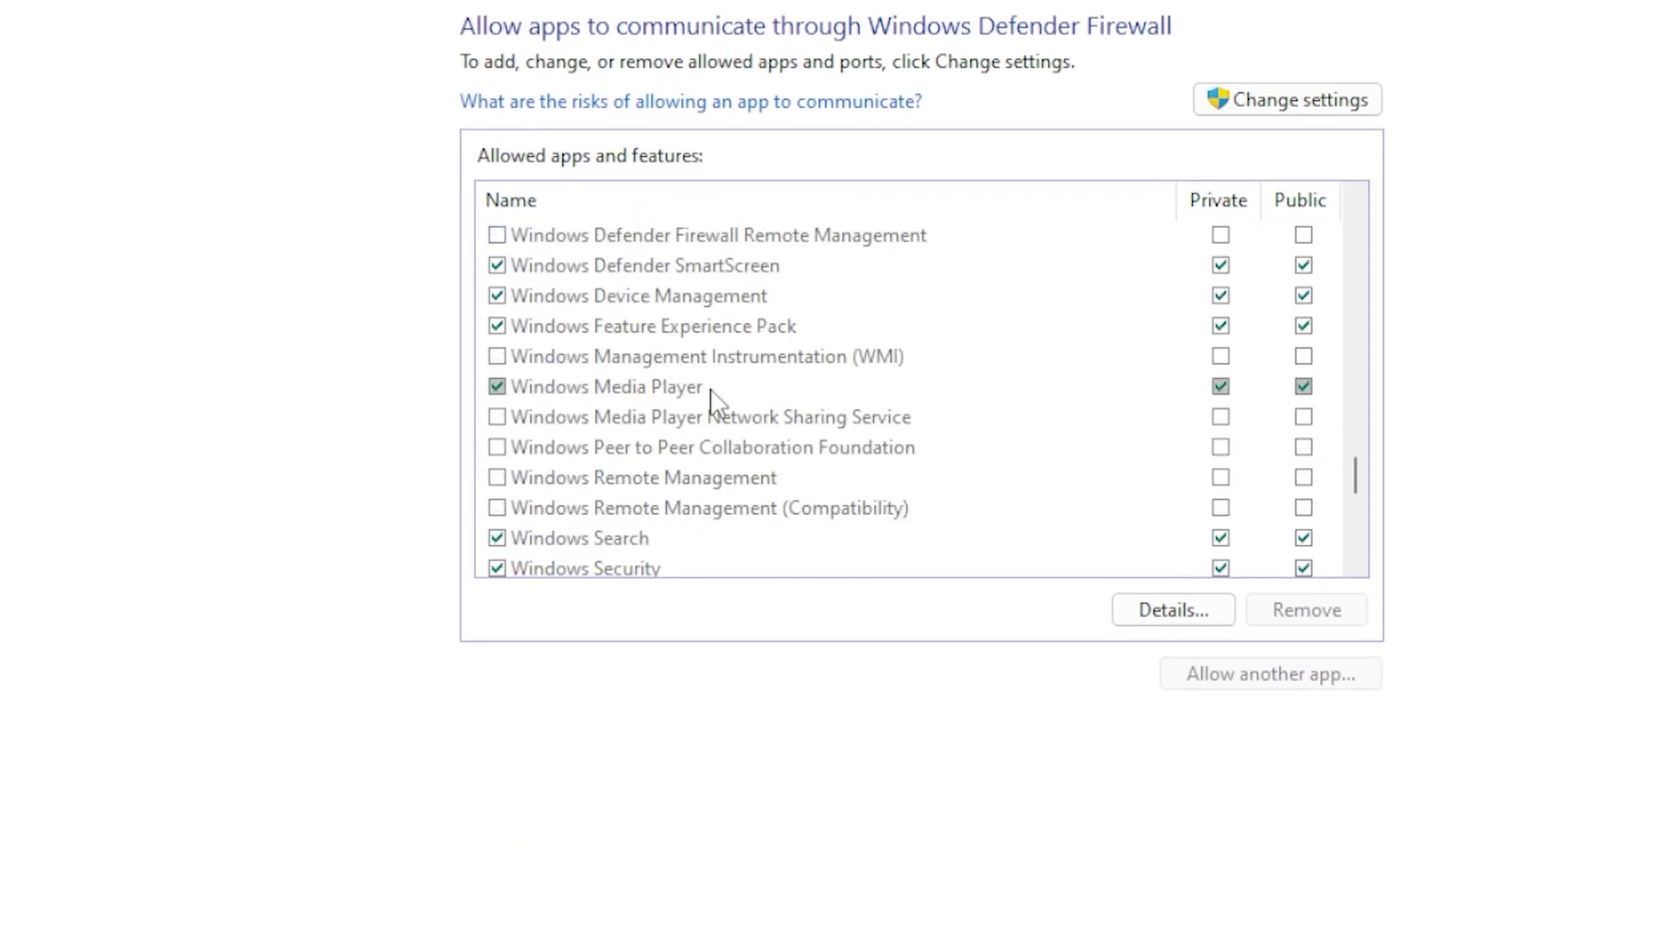
scroll(712, 399, down, 2)
scroll(712, 398, down, 2)
click(1184, 540)
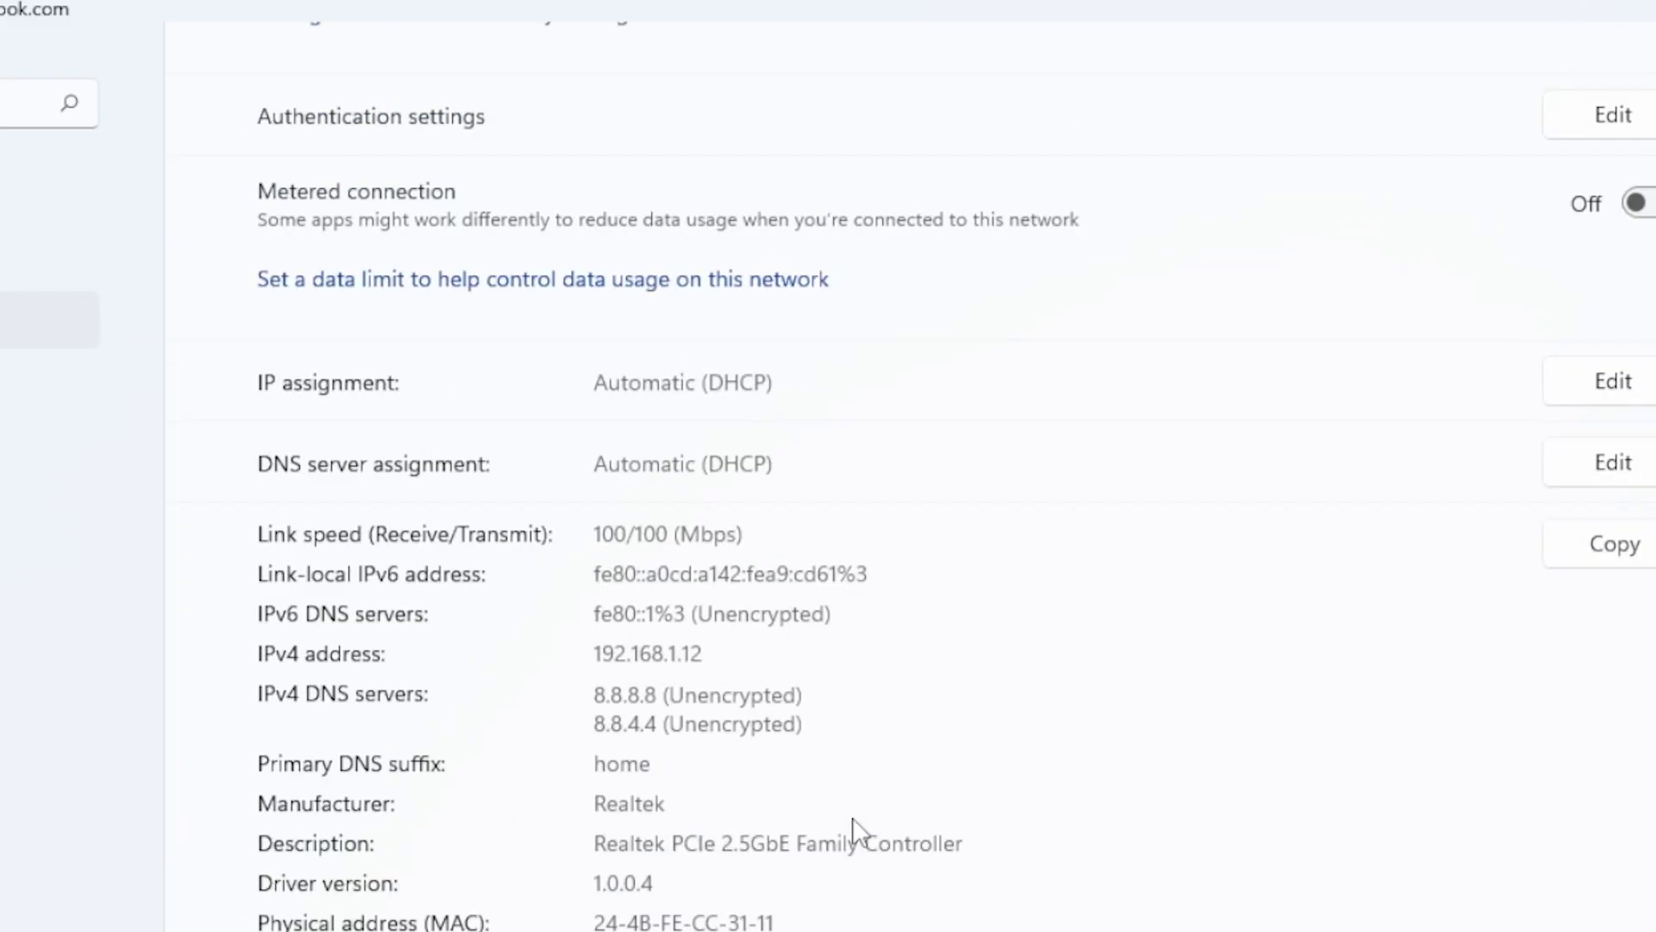
- Scroll the Ethernet properties to review the IPv4 and DNS server values
scroll(854, 828, up, 2)
scroll(846, 828, down, 2)
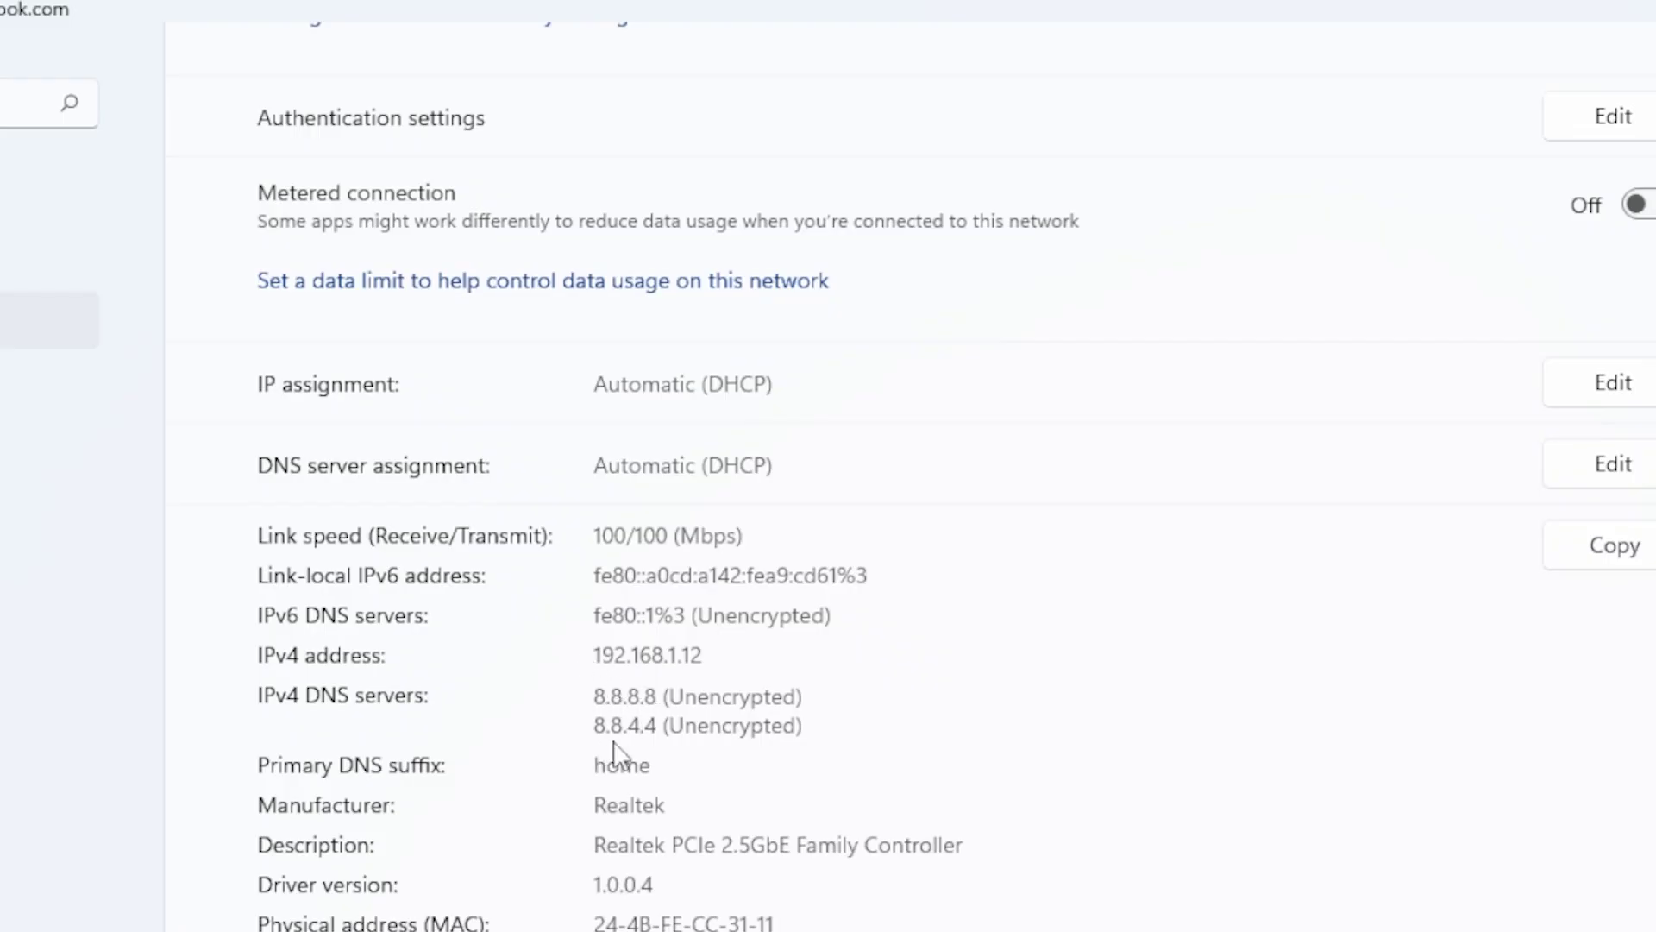
scroll(1147, 795, down, 2)
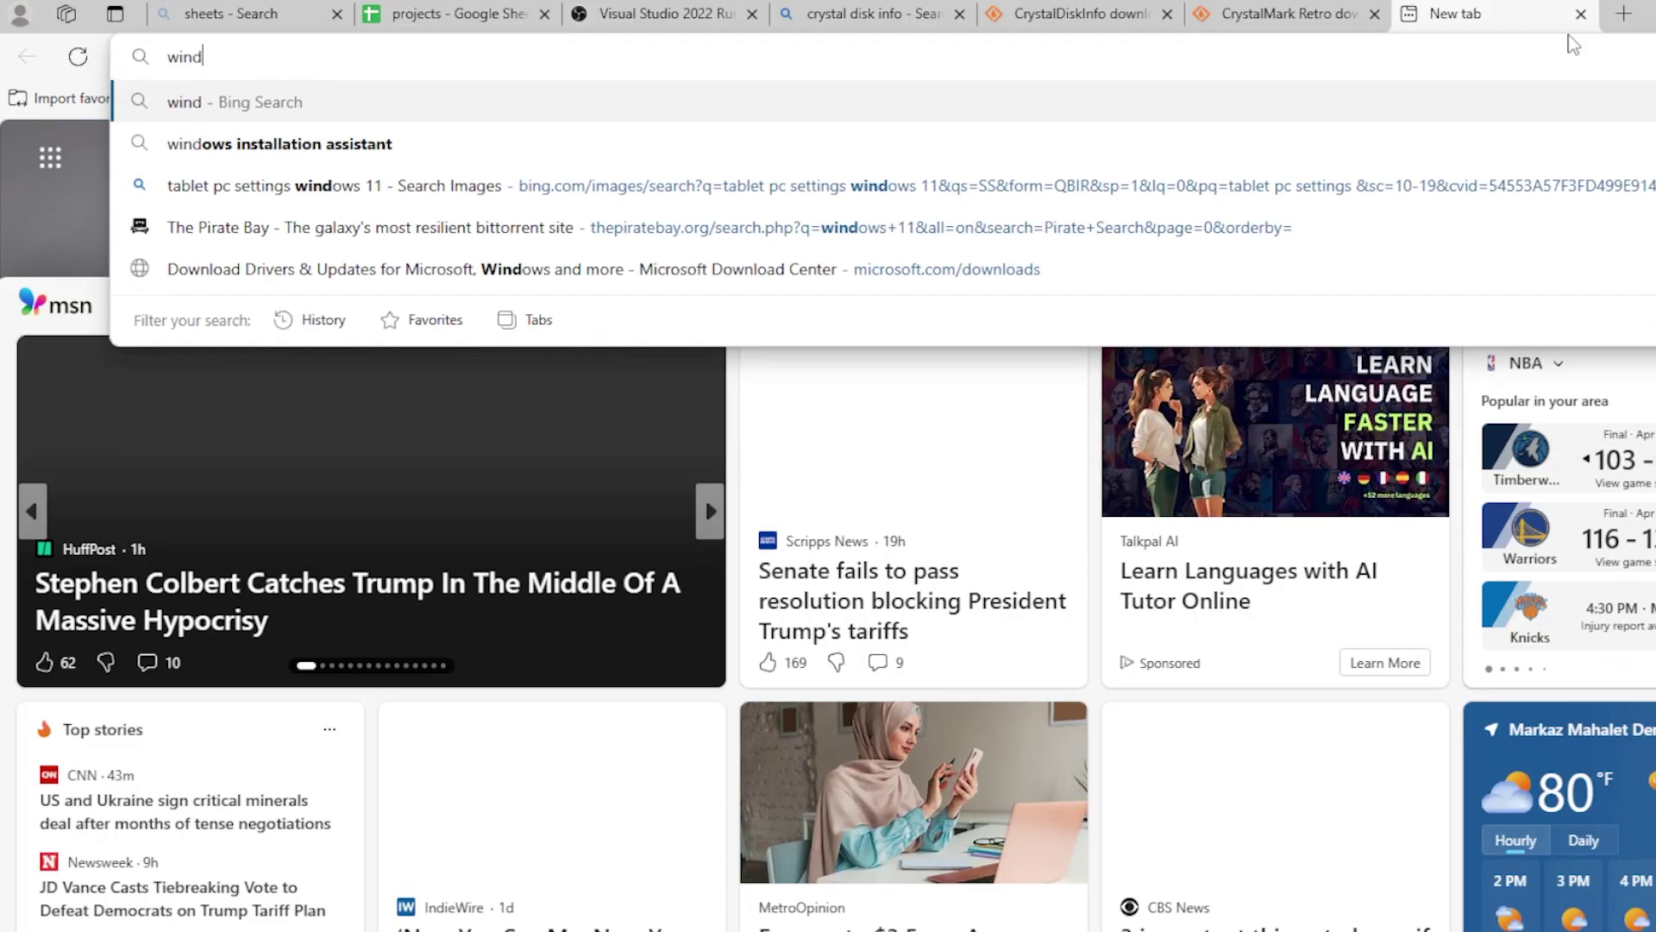
- Search 'windows update asistant' and open Microsoft Support's Windows Update Assistant page
text(ows update as)
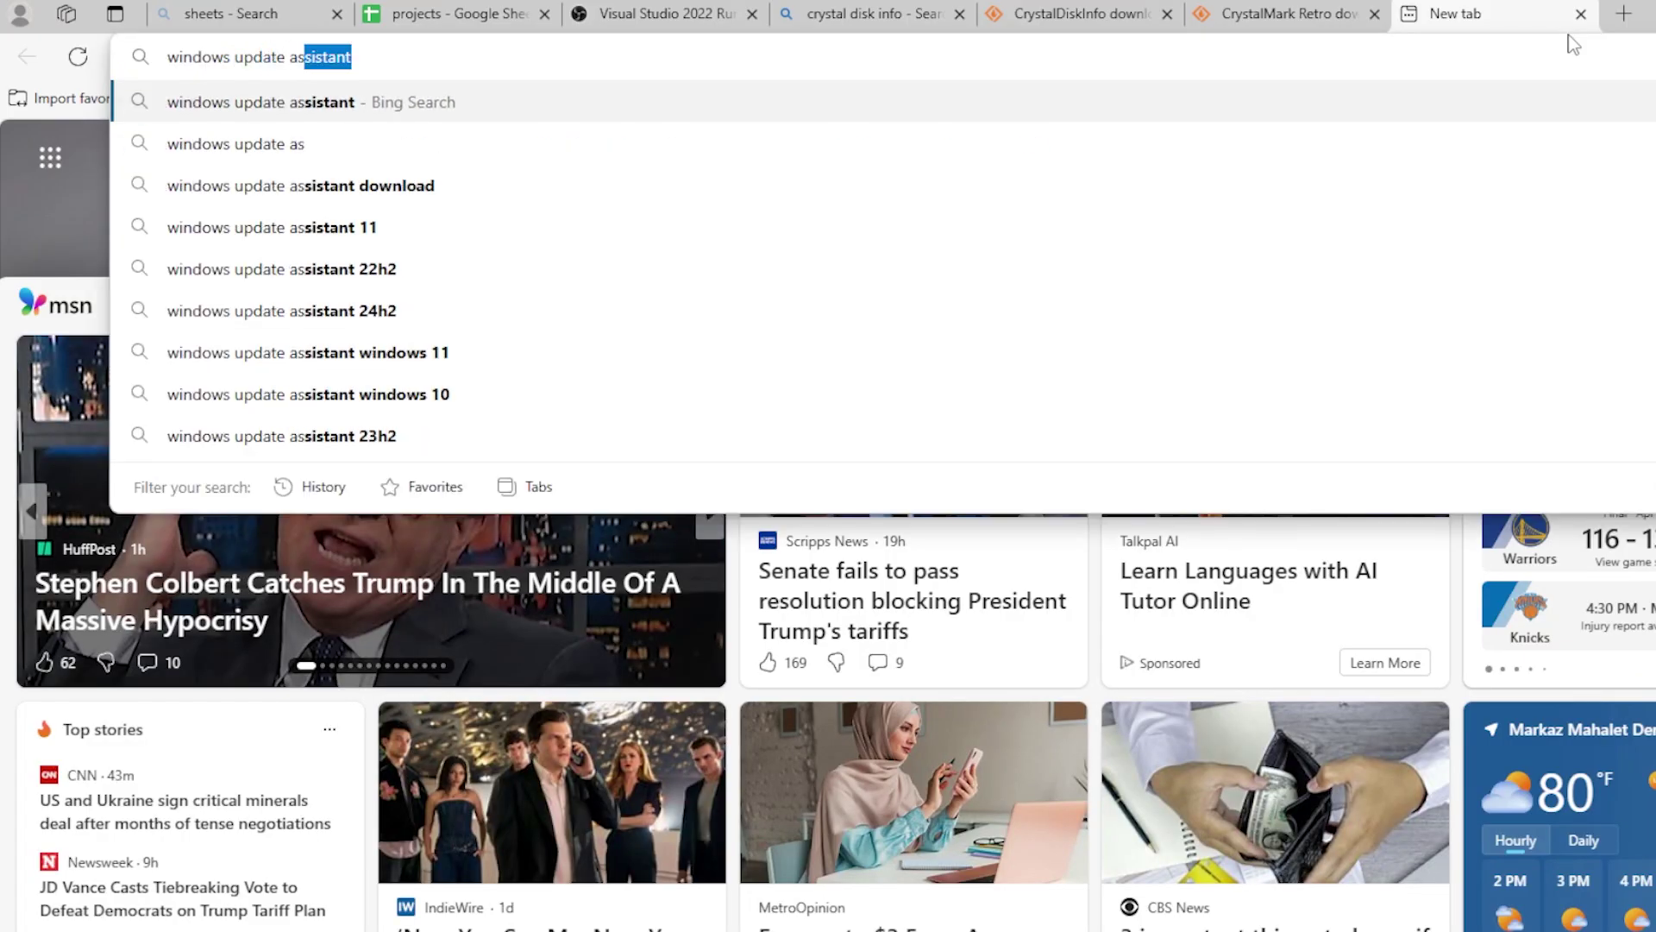
text(istant)
key(Return)
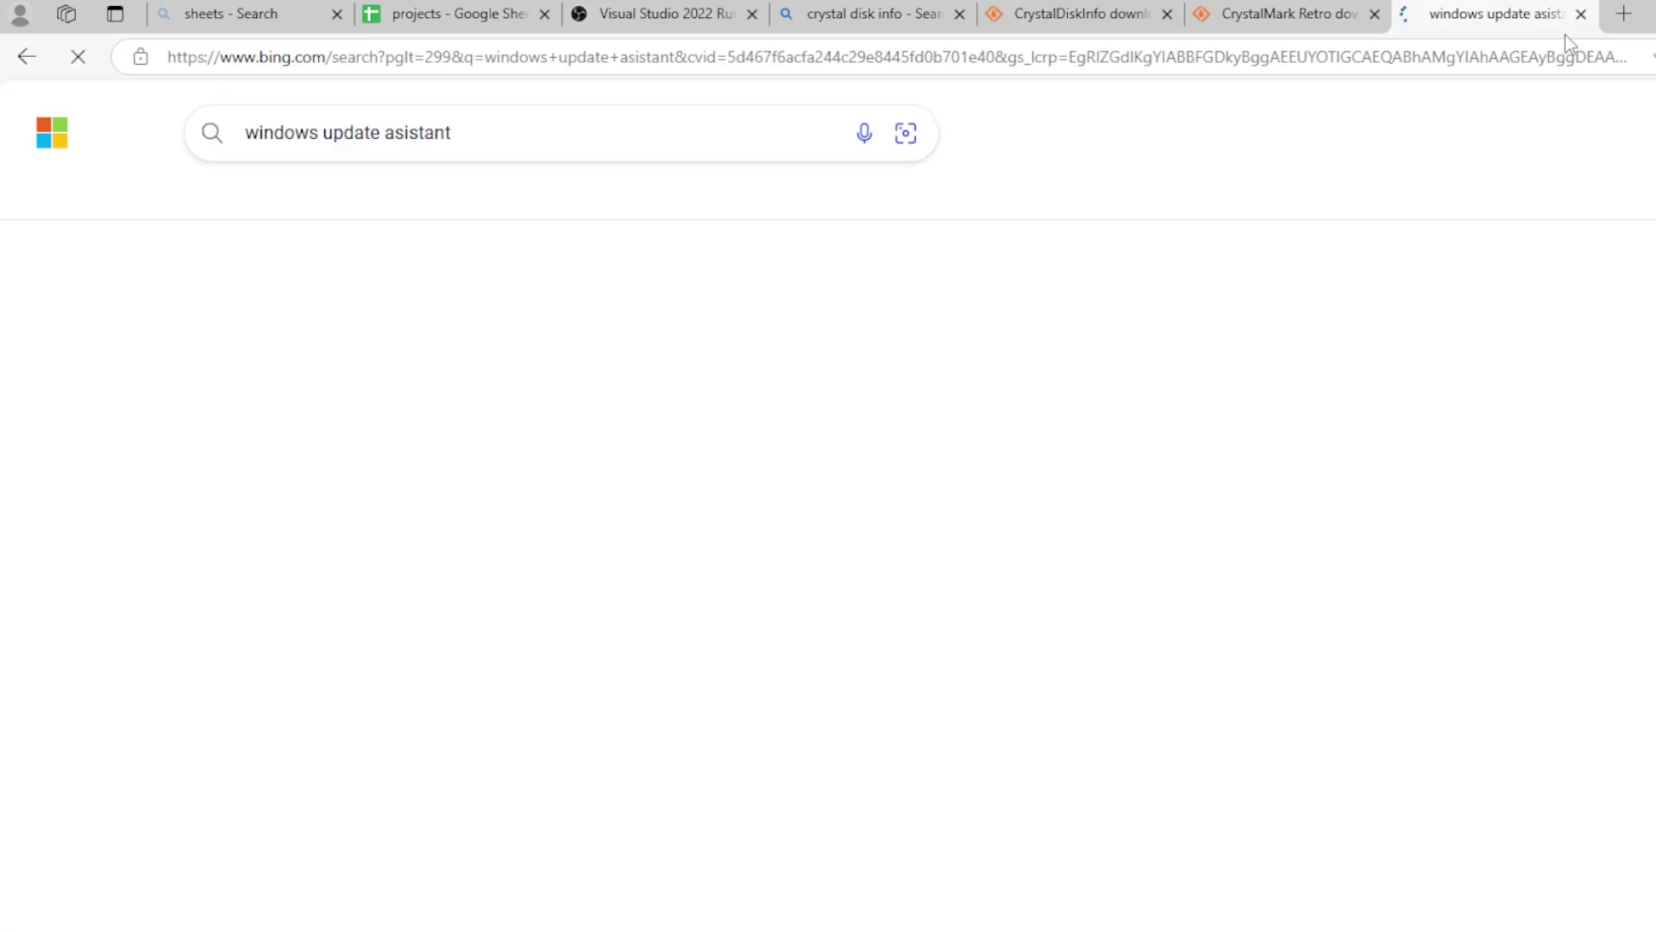
click(371, 524)
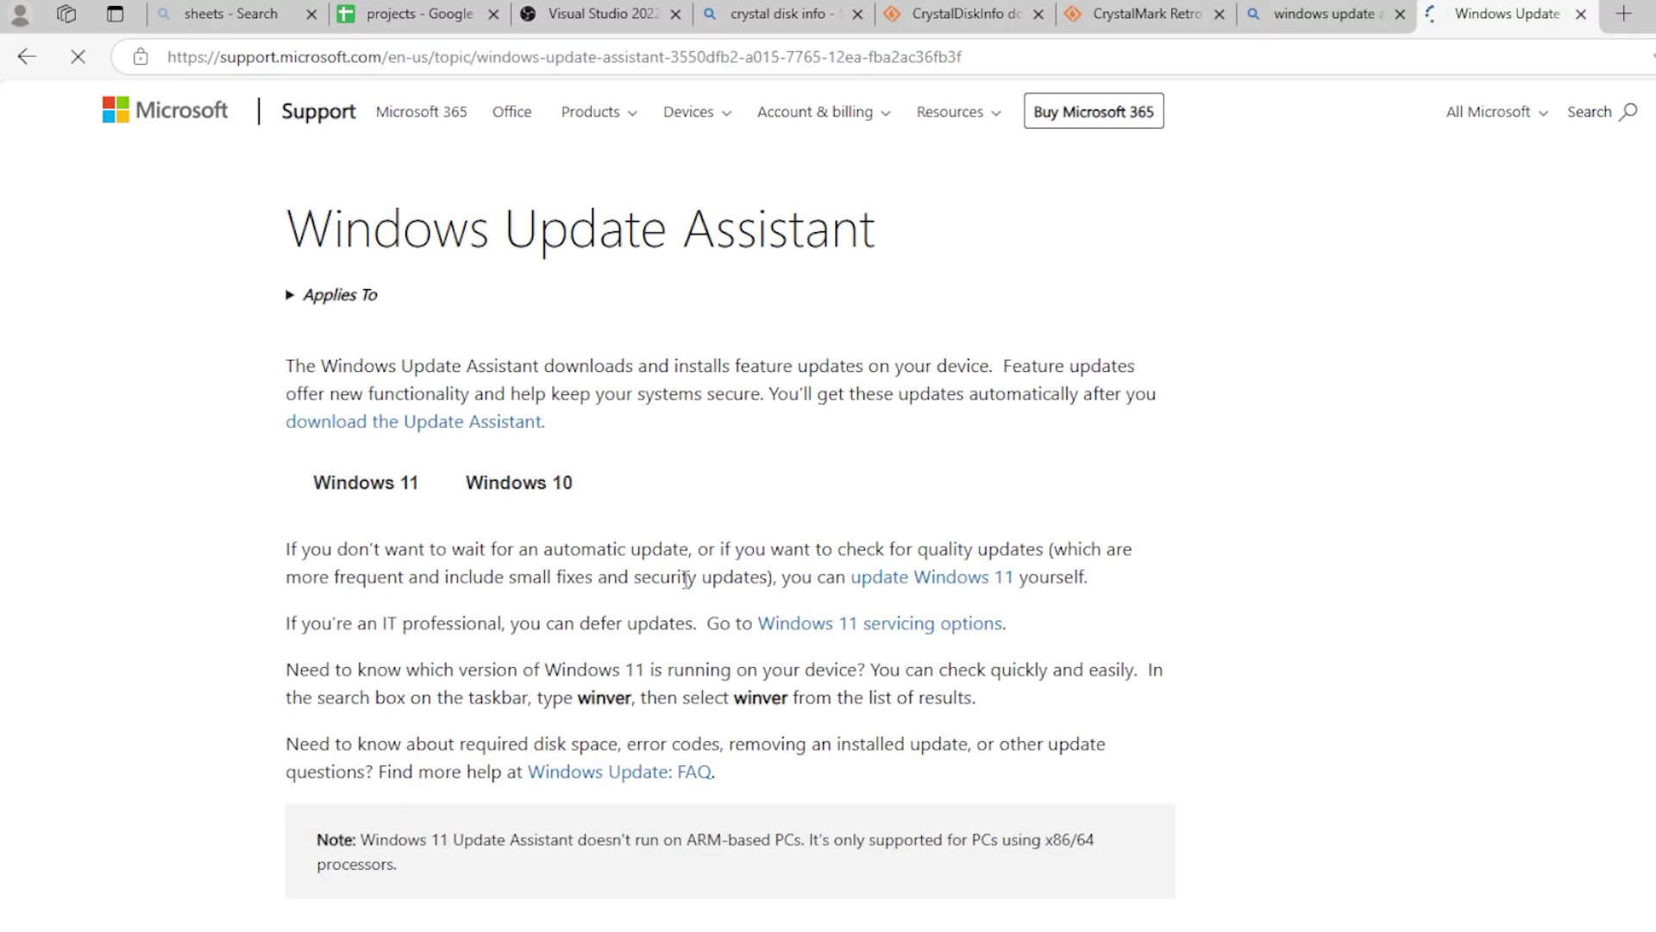
- Scroll through the Update Assistant support page down to its footer
scroll(626, 531, down, 3)
scroll(614, 513, down, 3)
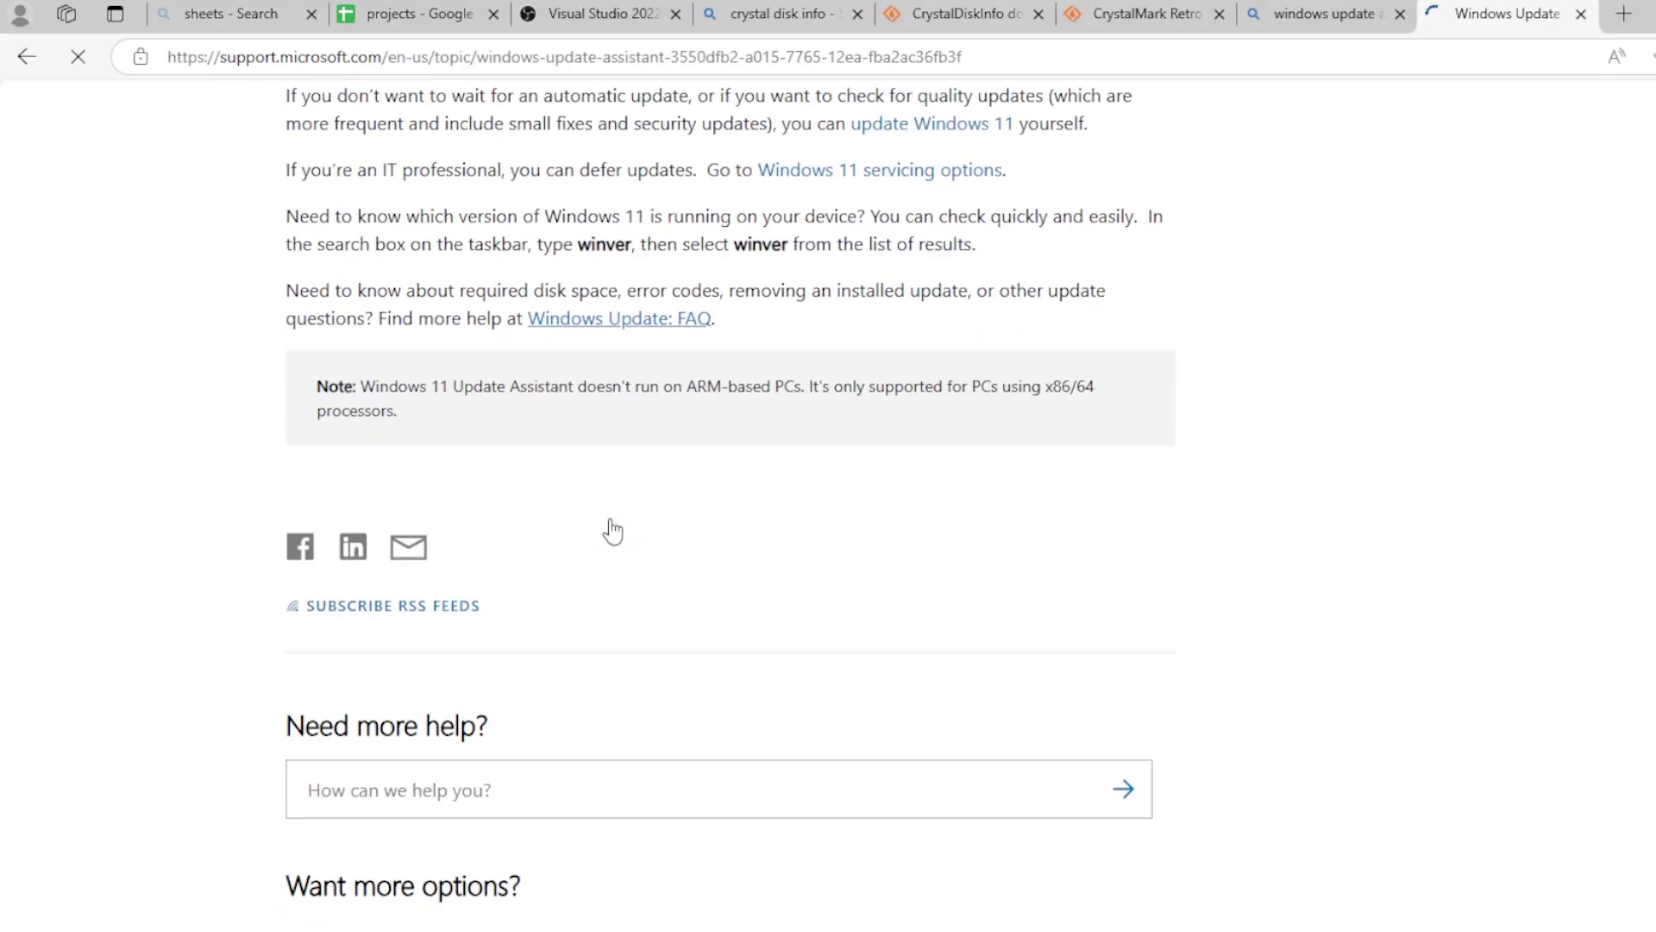
scroll(604, 552, down, 3)
scroll(590, 566, up, 5)
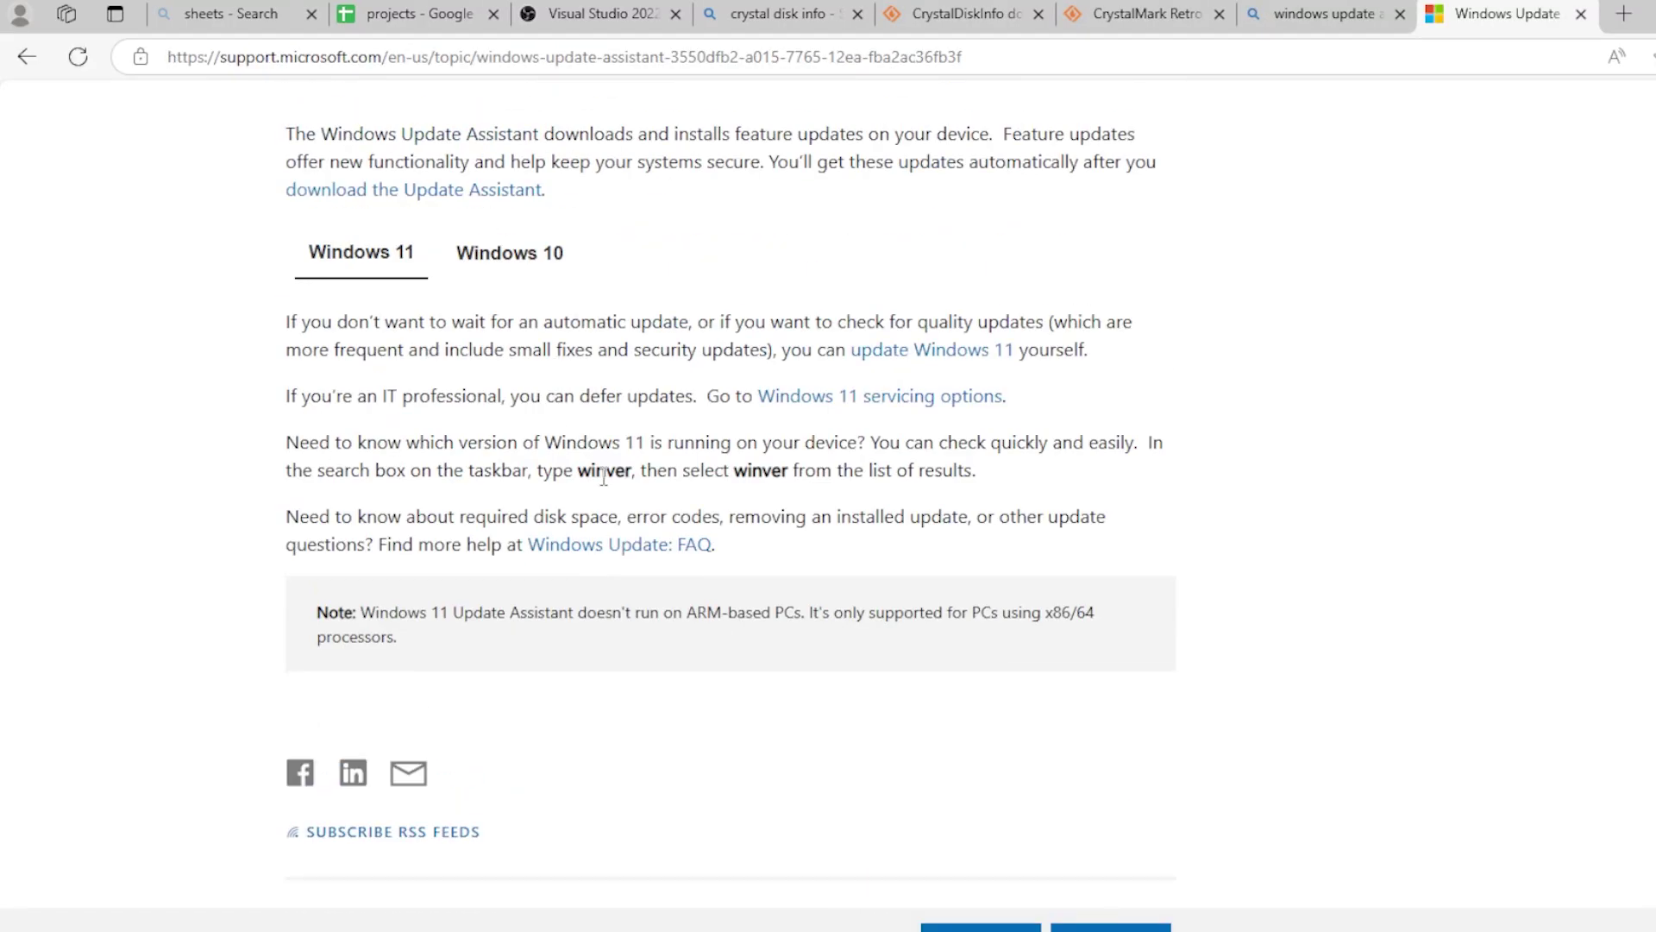
scroll(560, 500, up, 2)
scroll(515, 527, up, 2)
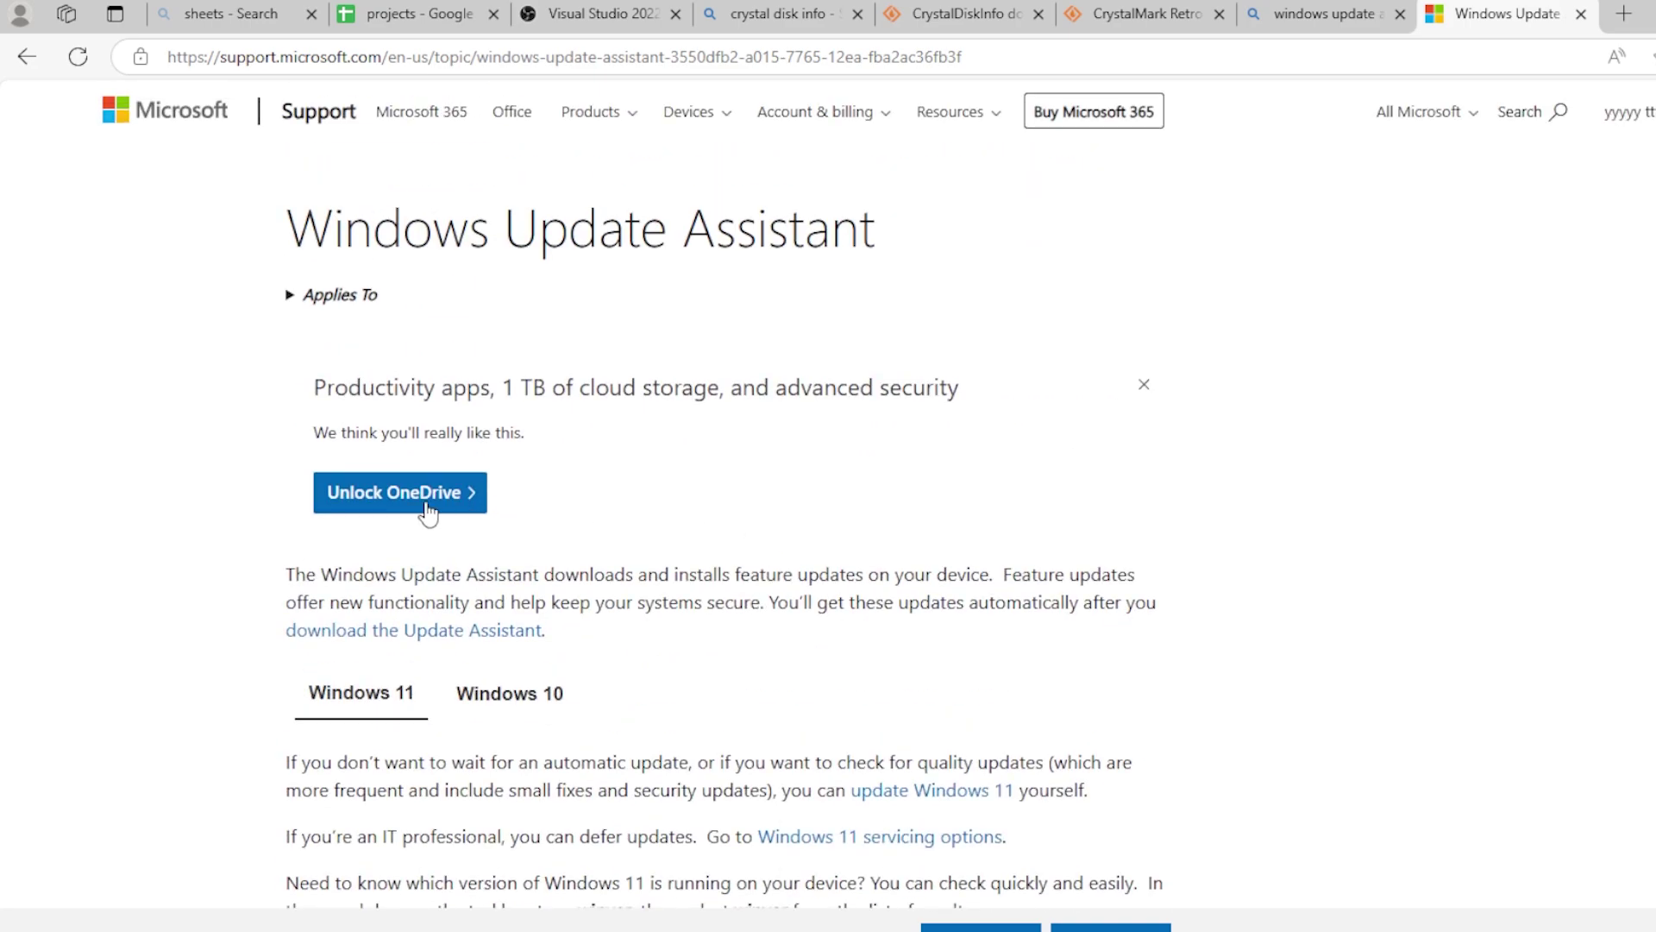
key(End)
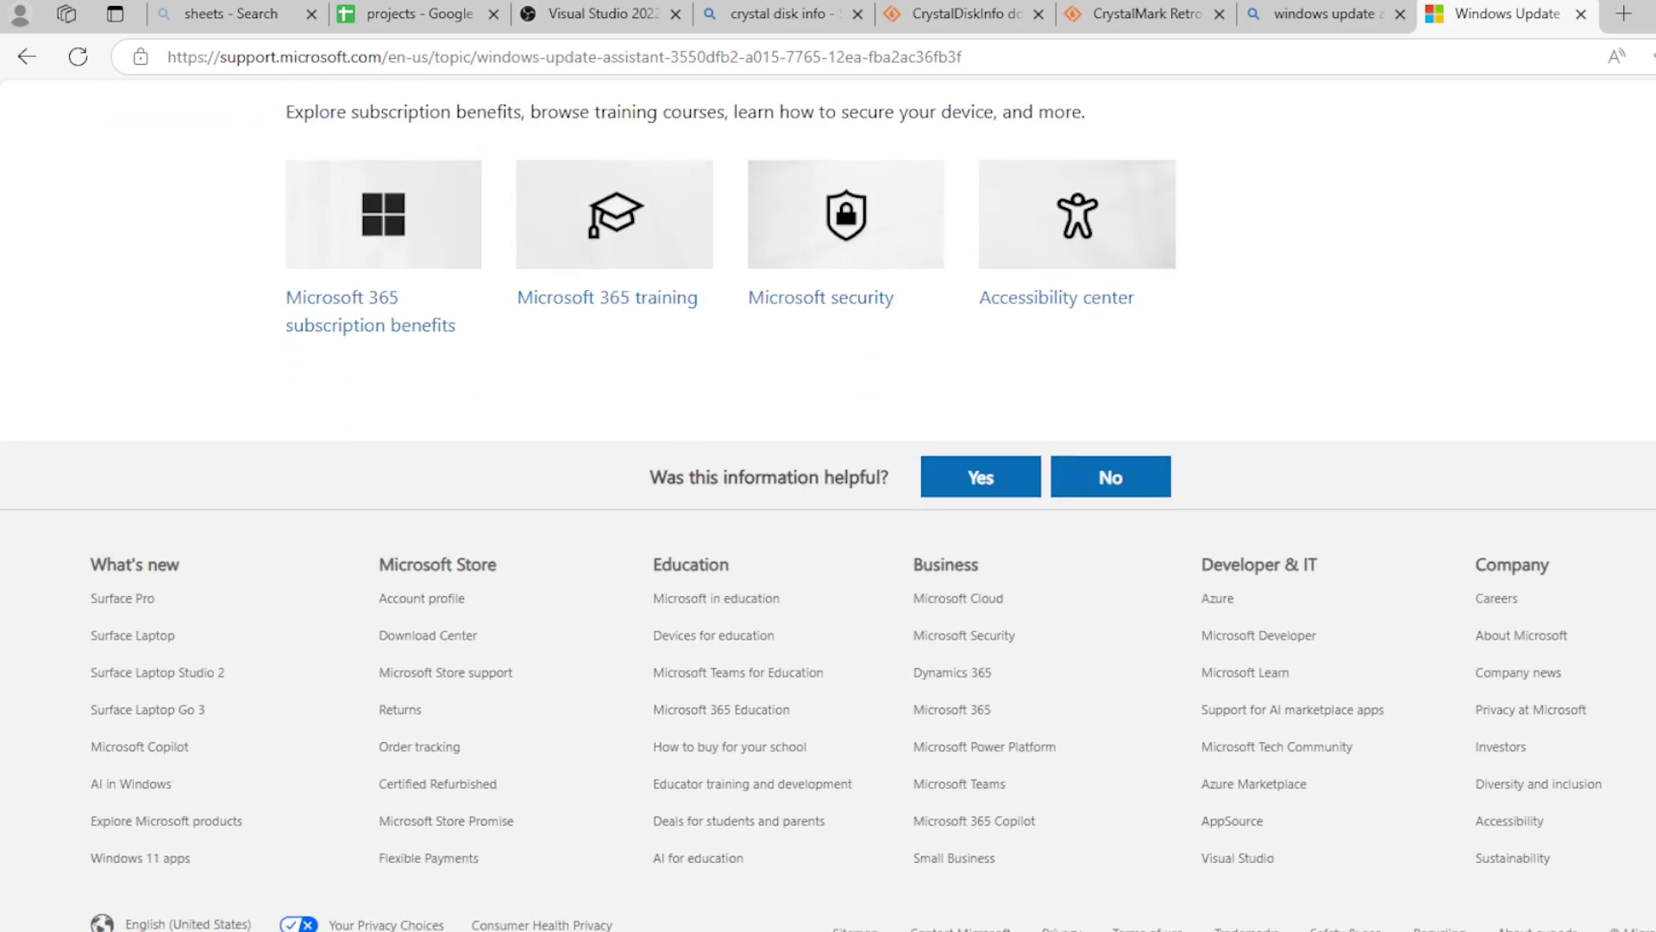